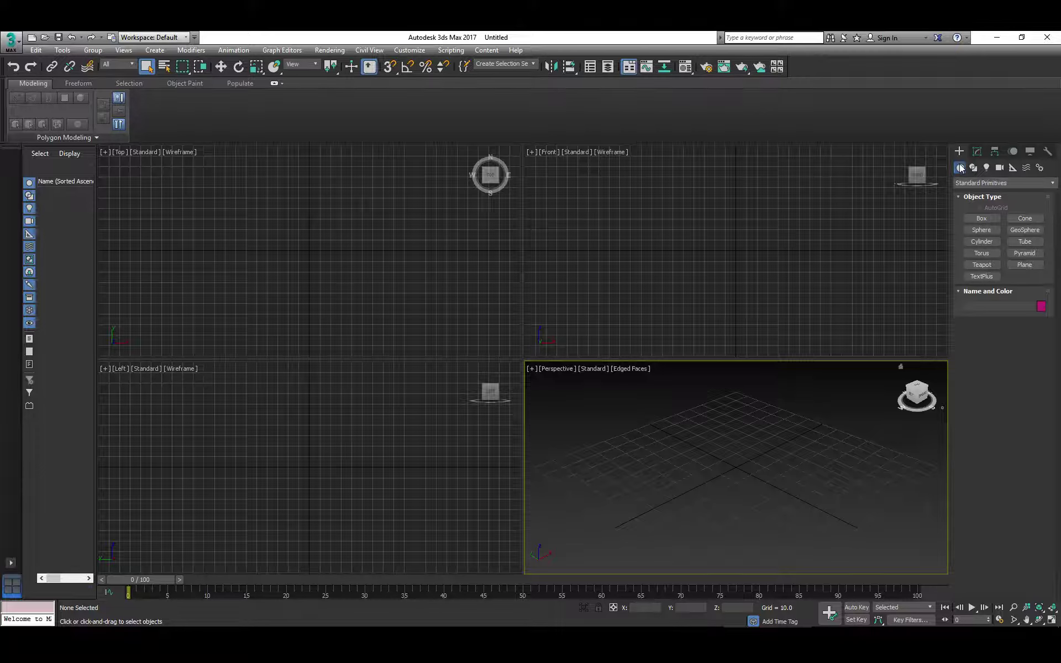
- Create a ChamferBox in the Front view about 351 wide, 86 long and 101 high, with a fillet of about 9.4
click(982, 183)
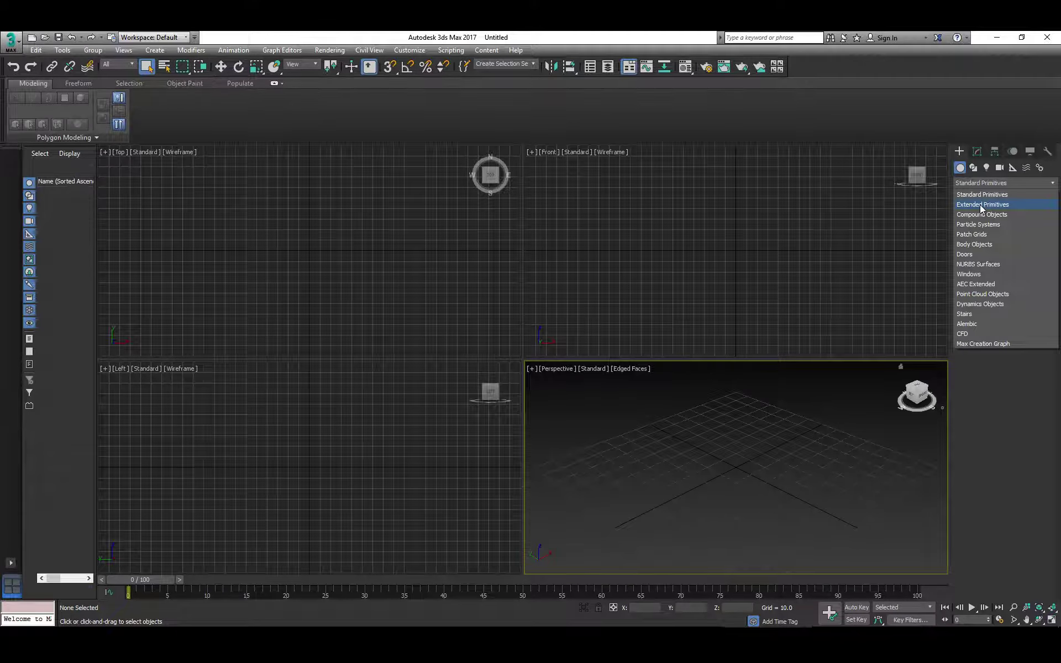
click(980, 204)
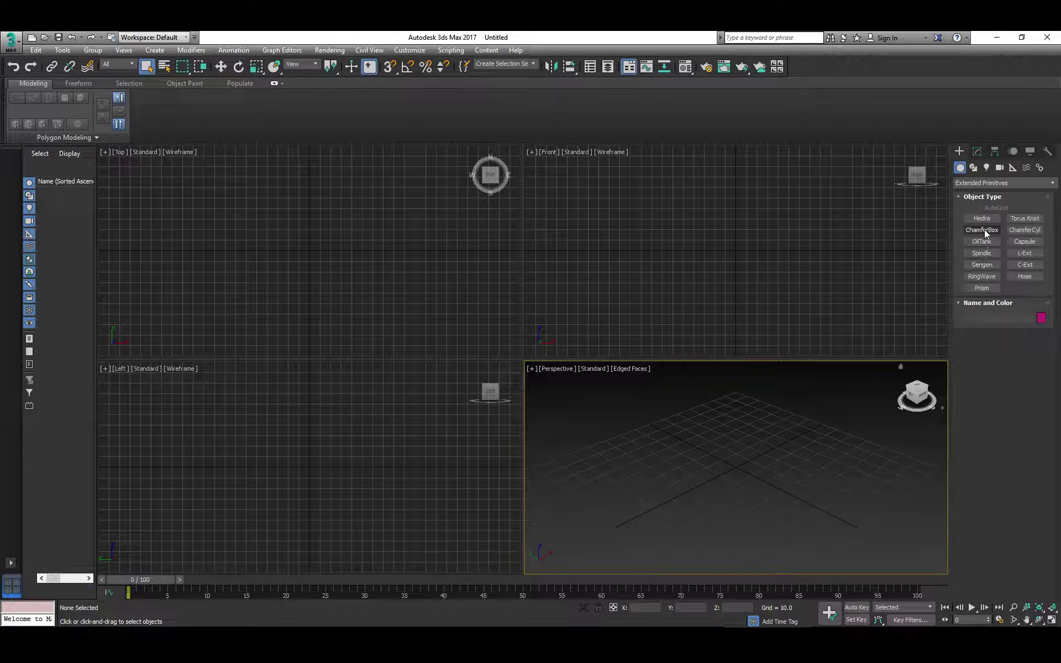
click(982, 230)
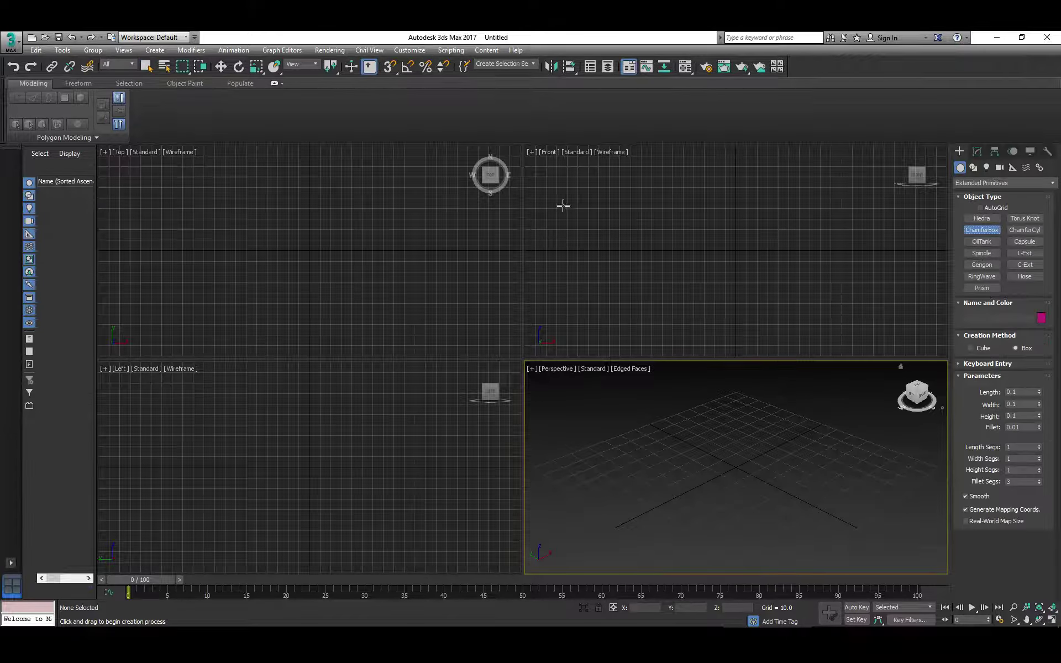
drag(561, 202, 933, 294)
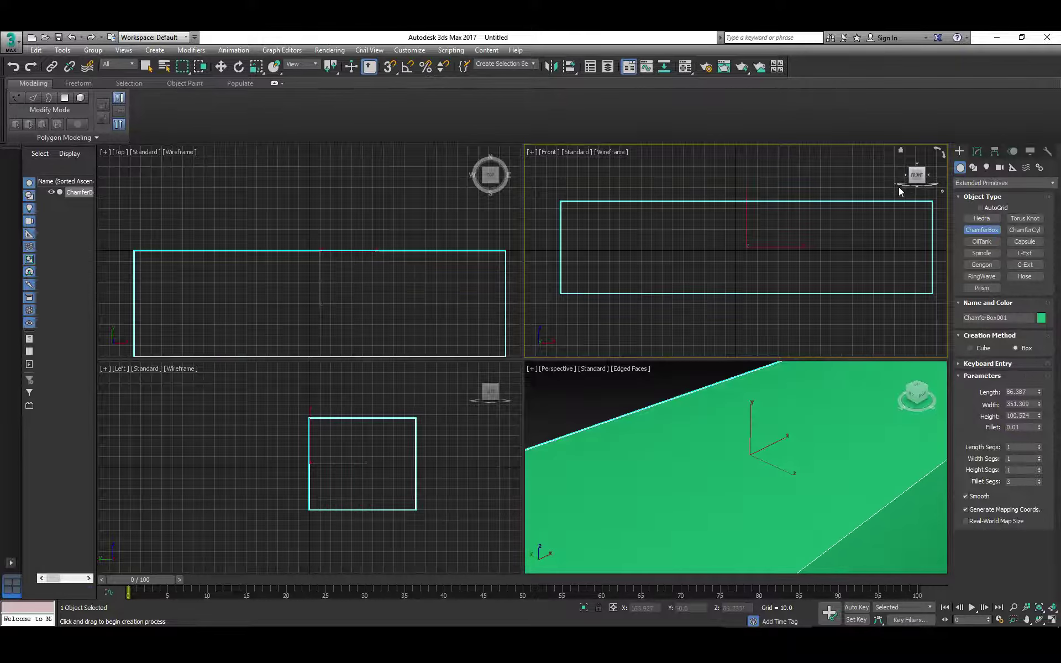
click(898, 187)
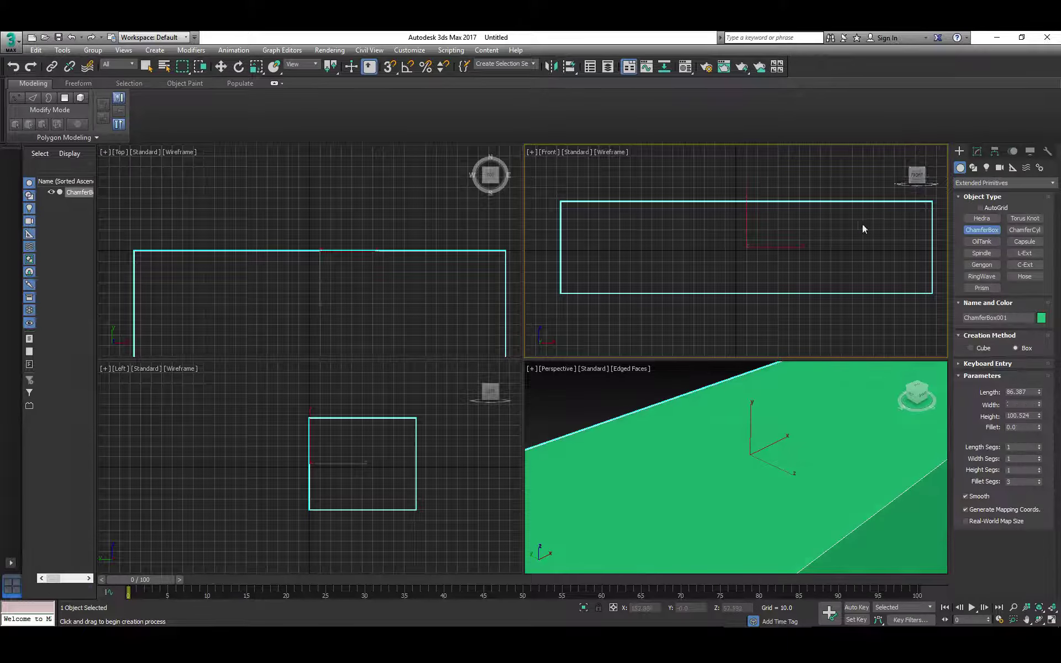
click(825, 178)
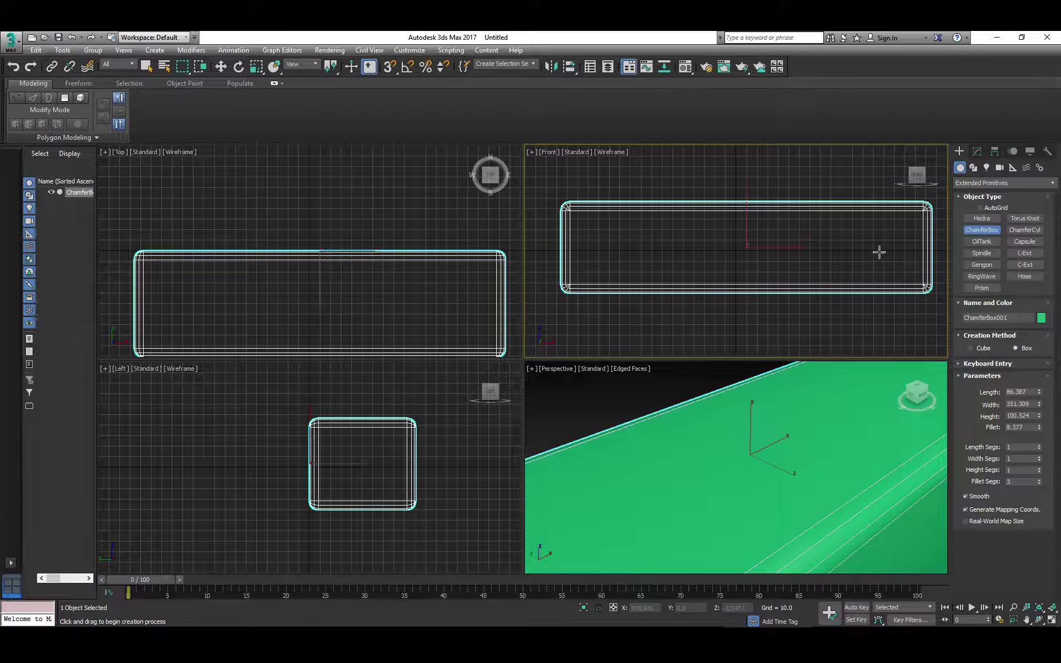
- Apply a Normal modifier with flipped normals to the chamfer box
click(977, 151)
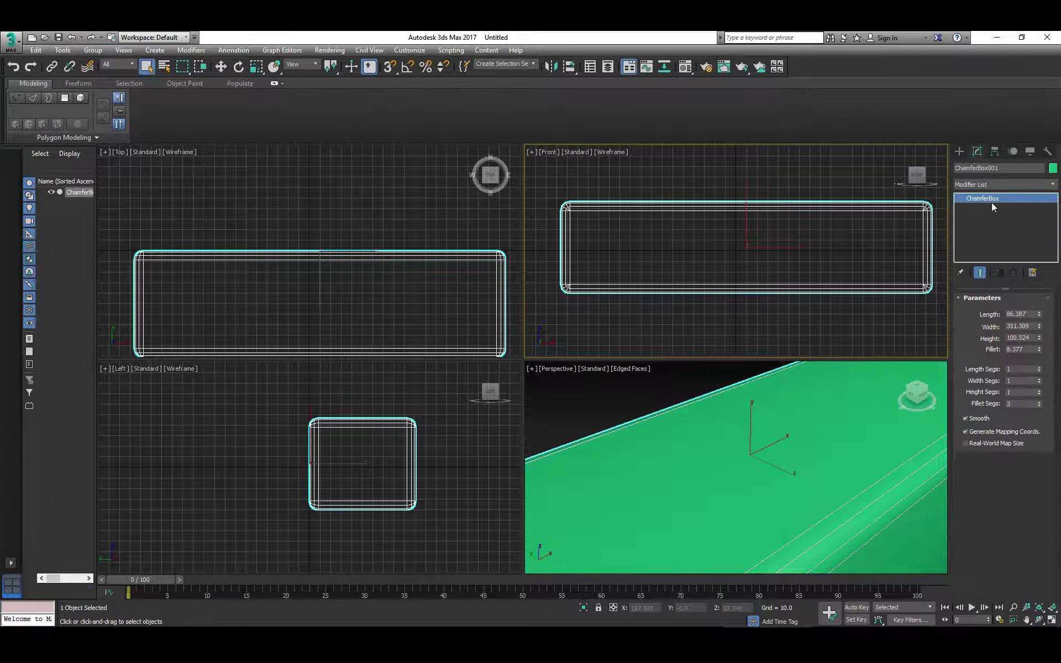
click(1050, 188)
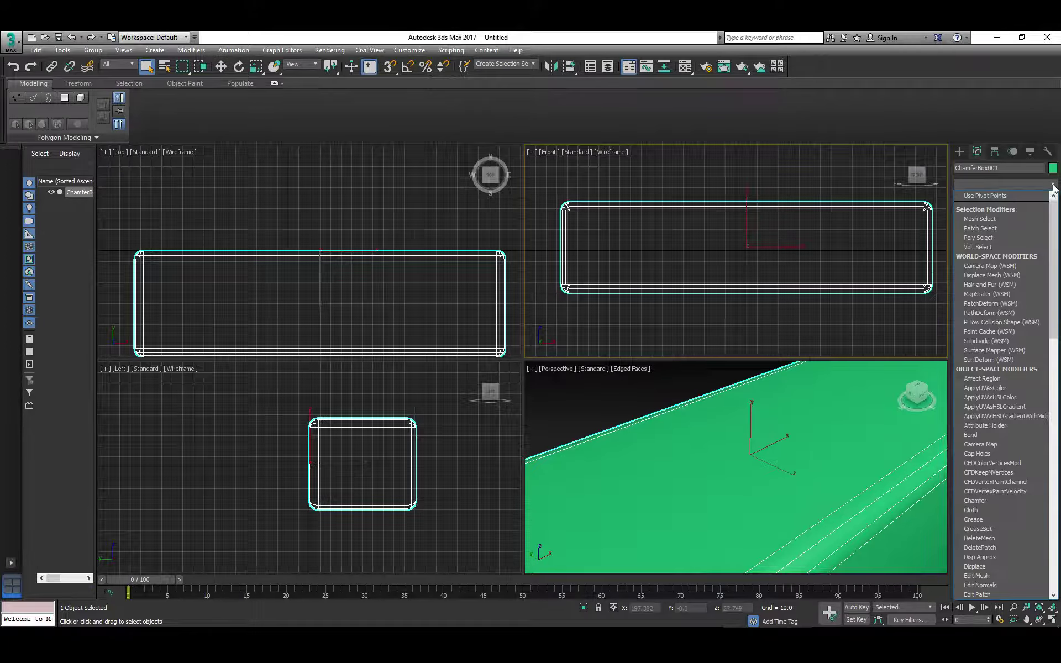
click(1056, 360)
scroll(1058, 360, down, 4)
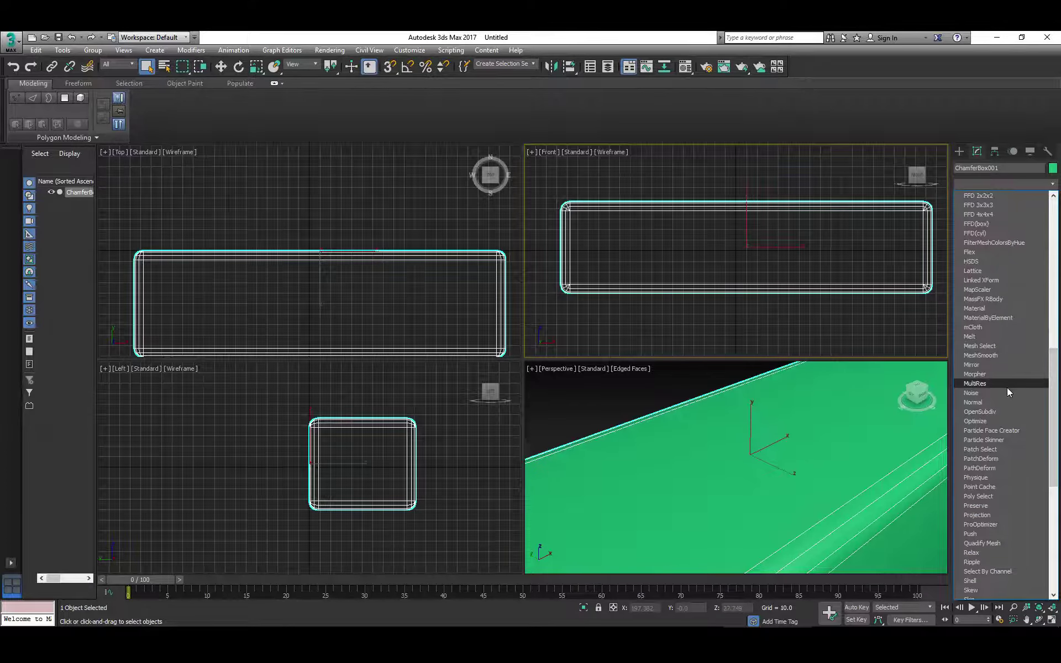
click(1005, 403)
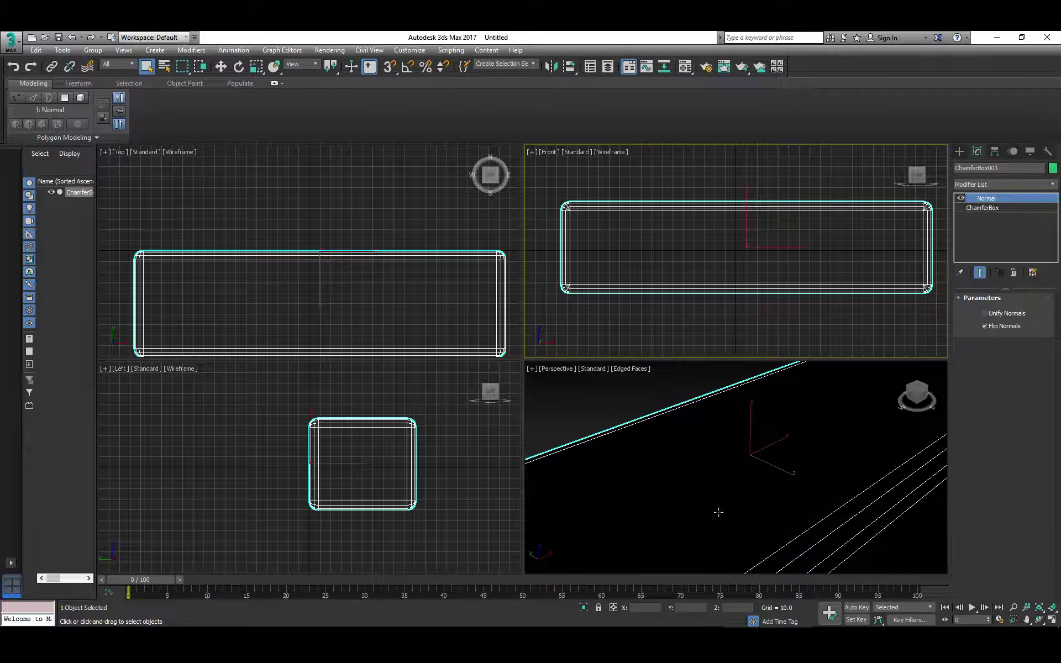
scroll(651, 397, down, 10)
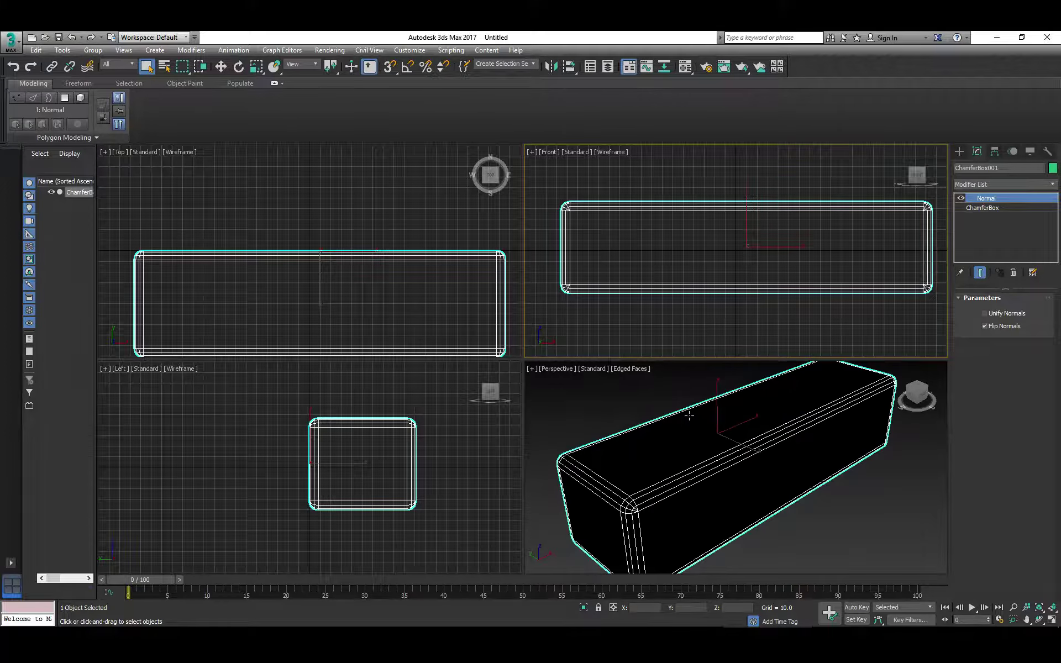
alt+middle_drag(713, 476, 692, 478)
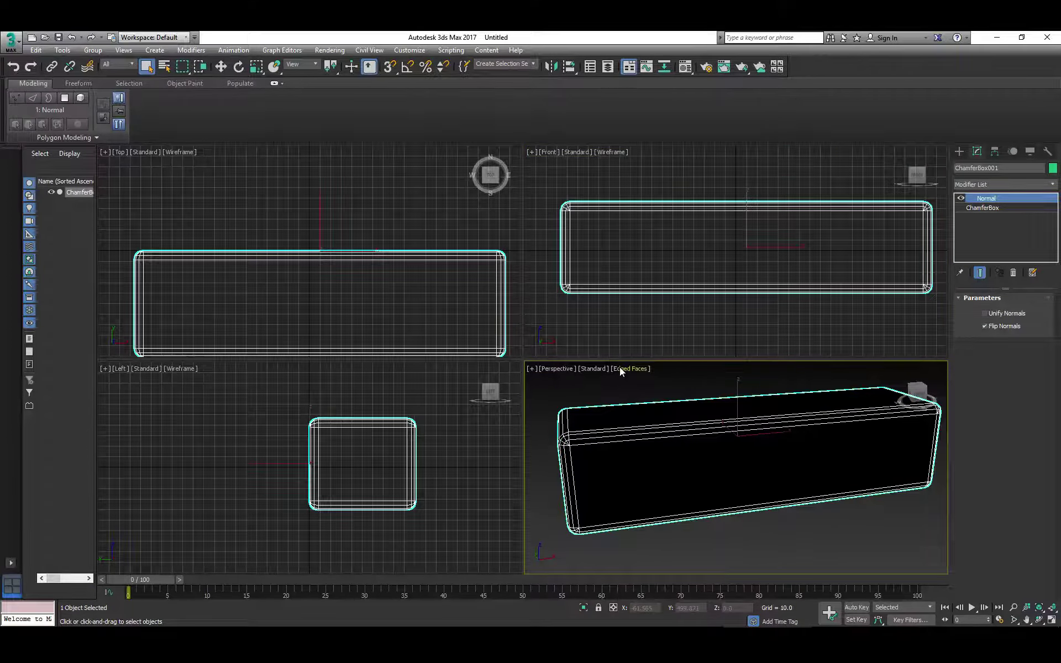
click(533, 368)
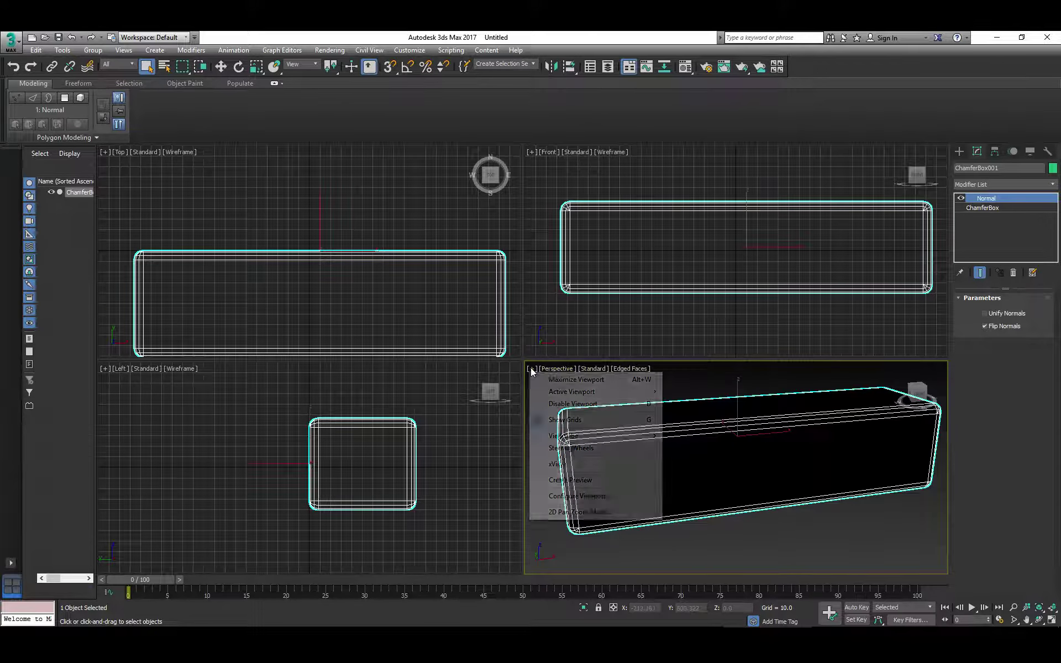
click(572, 496)
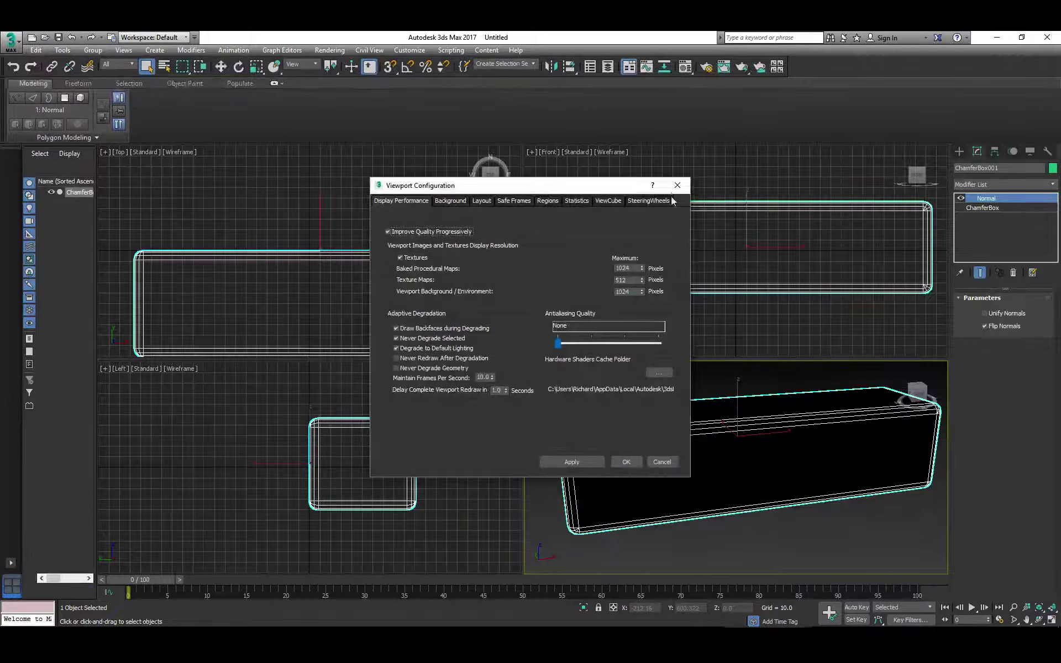
click(677, 185)
- Enable Backface Cull in the chamfer box's object properties and deselect the box
right_click(749, 449)
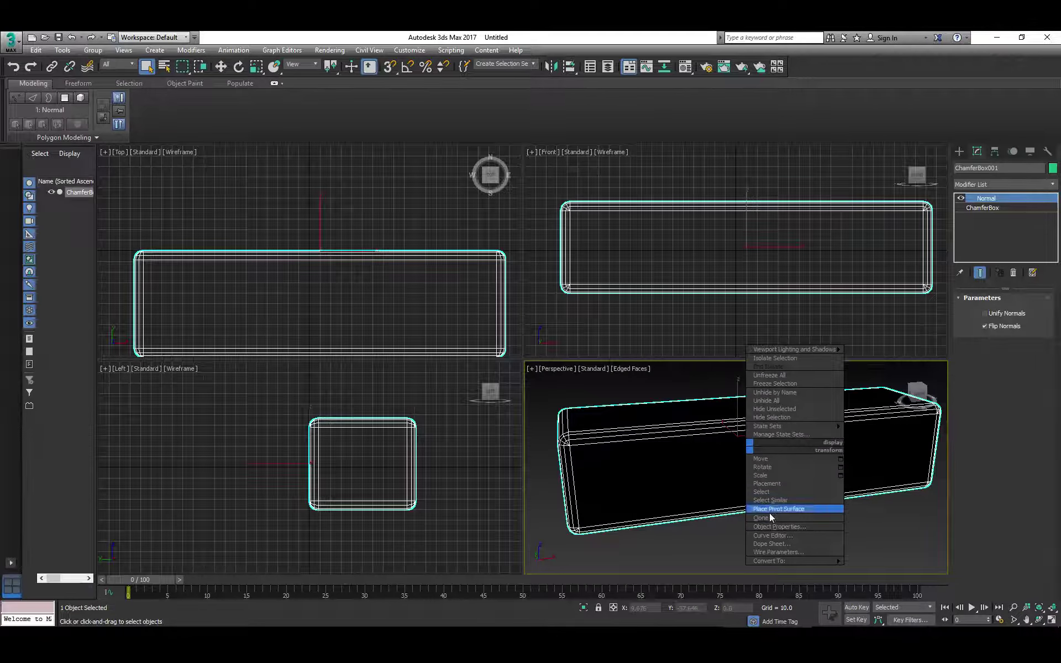
click(774, 526)
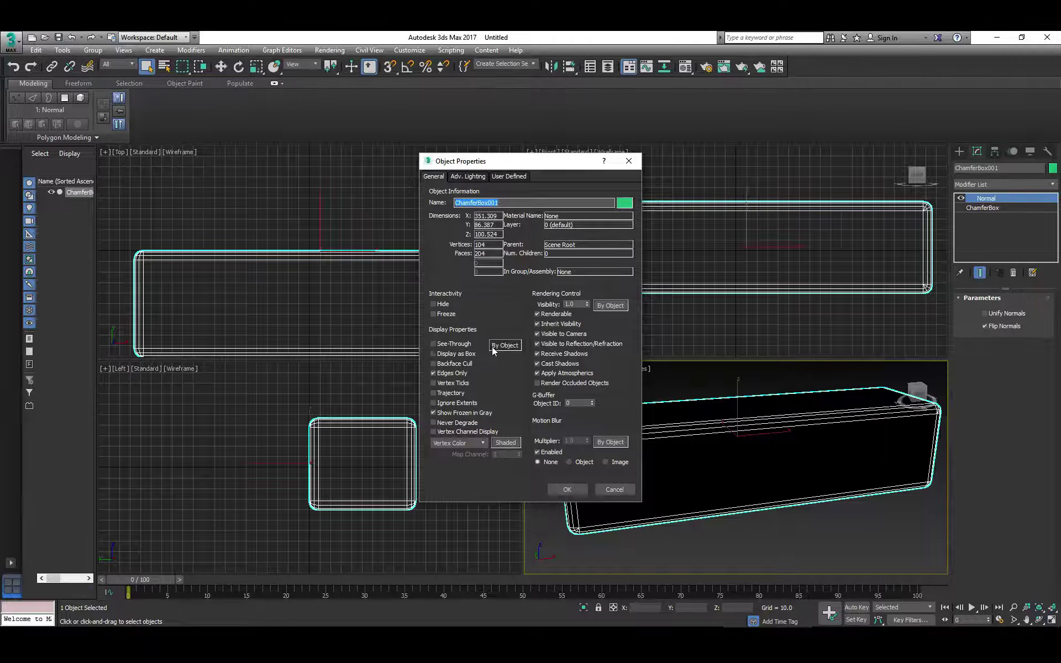
click(433, 364)
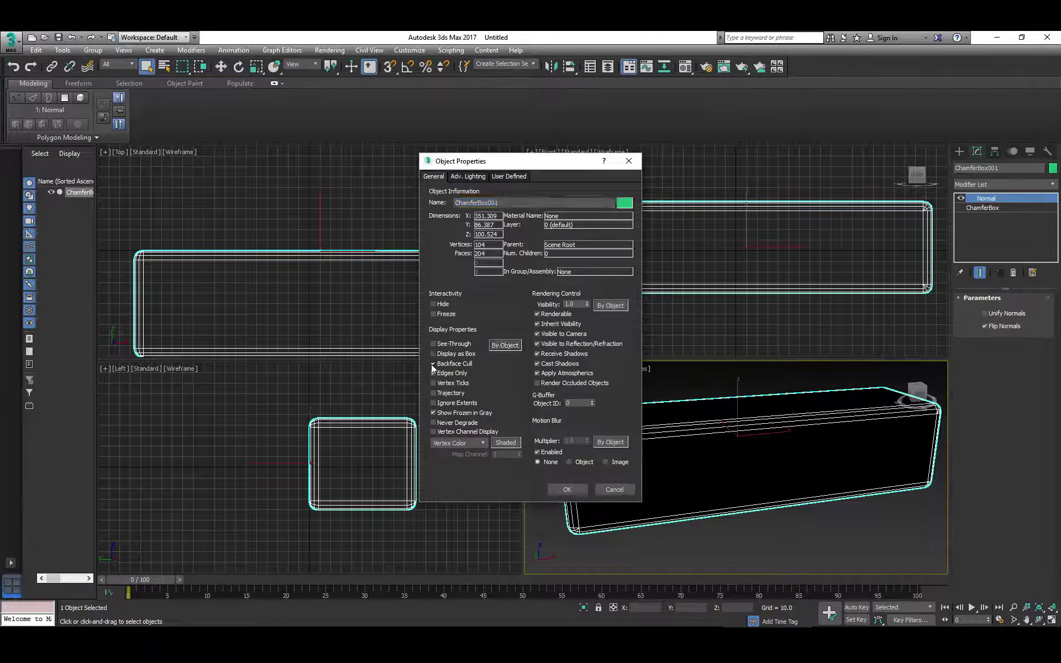
click(562, 490)
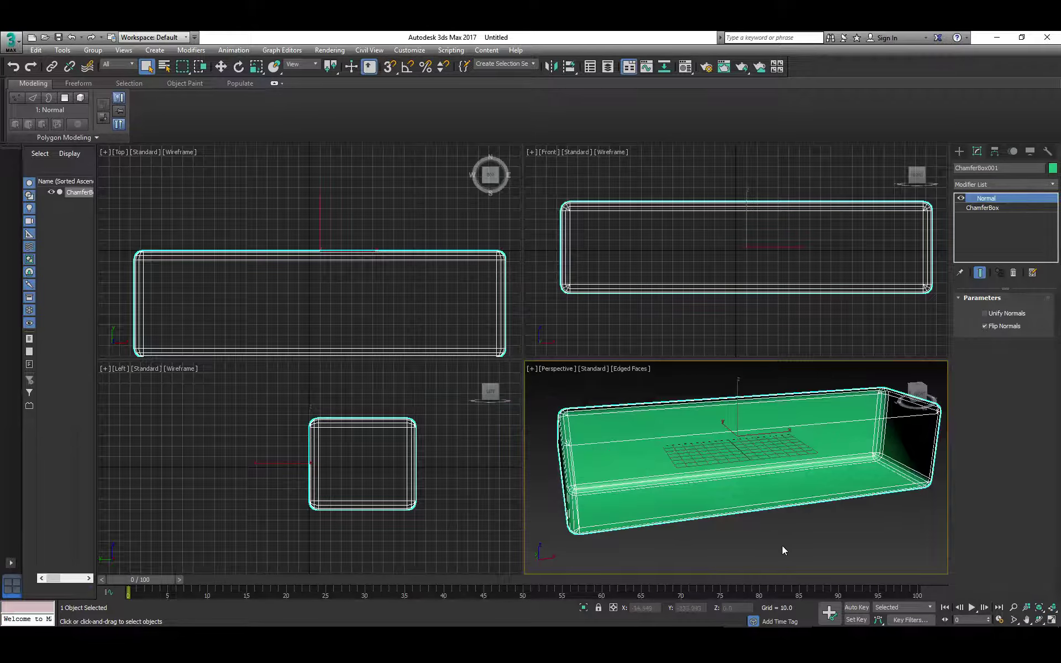
click(784, 546)
mouse_move(709, 485)
alt+middle_down()
mouse_move(732, 481)
mouse_move(705, 483)
alt+middle_up()
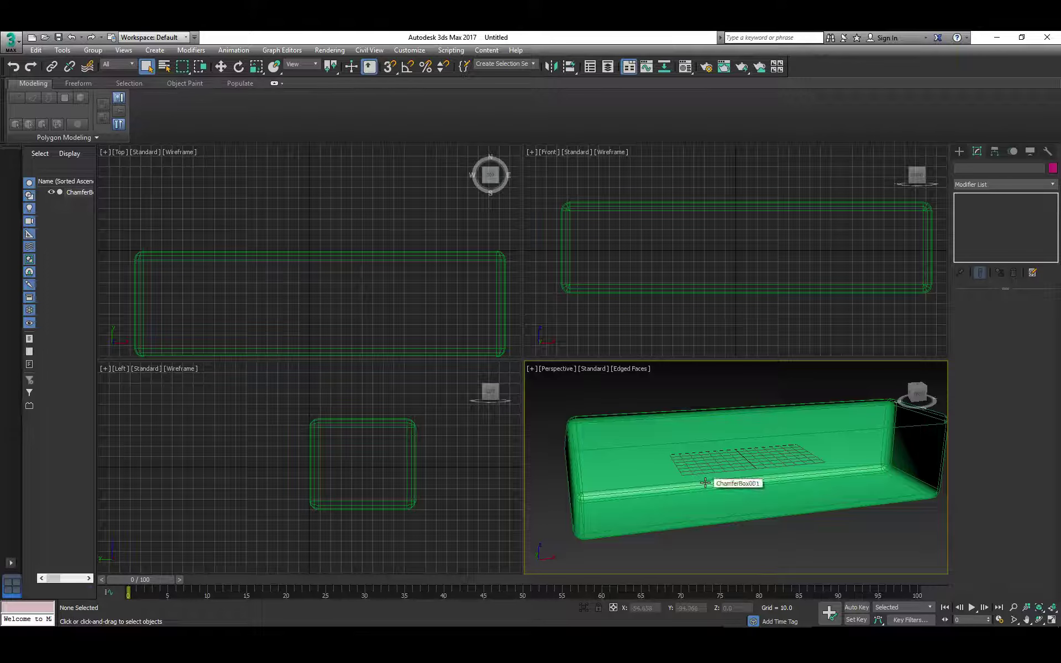
- Create a thin upright standard Box in the Perspective view, about 6.5 long, 39 wide and 60 high, in front of the chamfer box
click(959, 151)
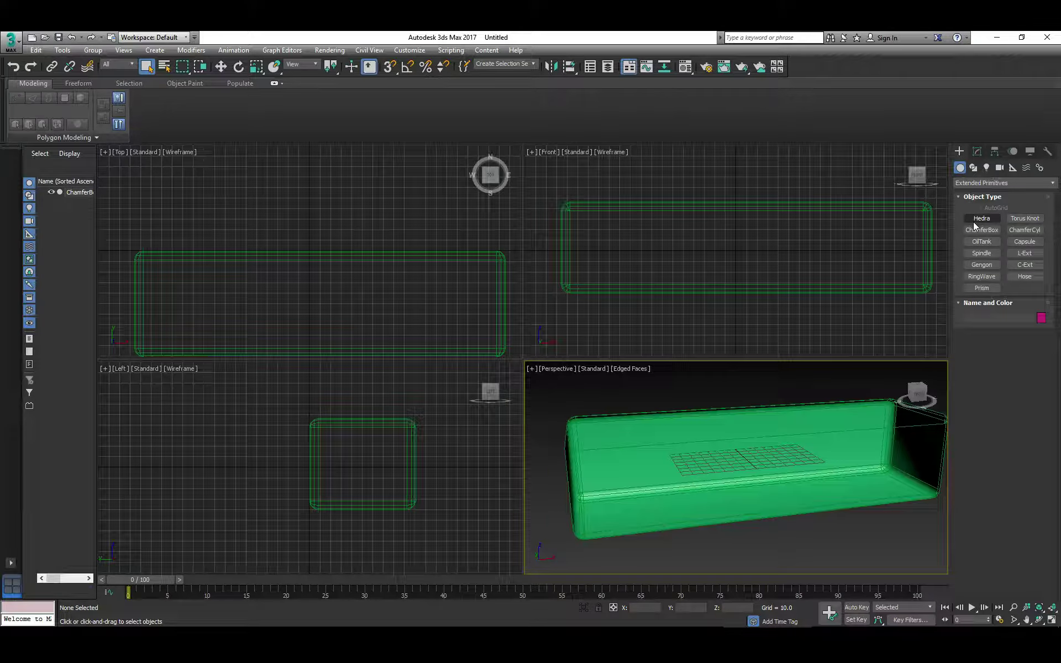
click(977, 183)
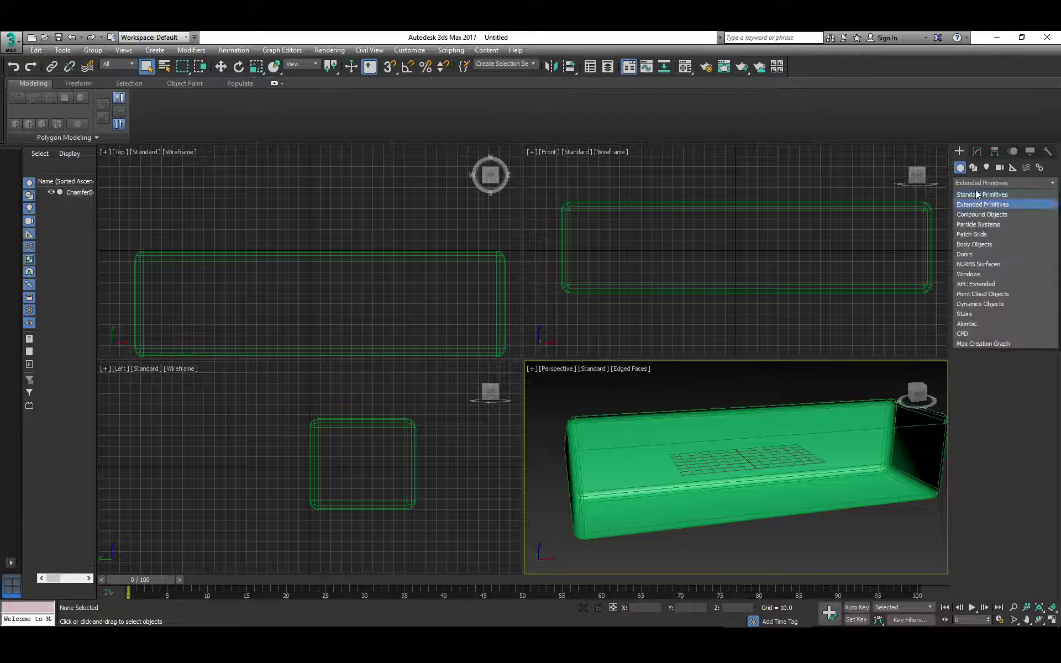
click(976, 195)
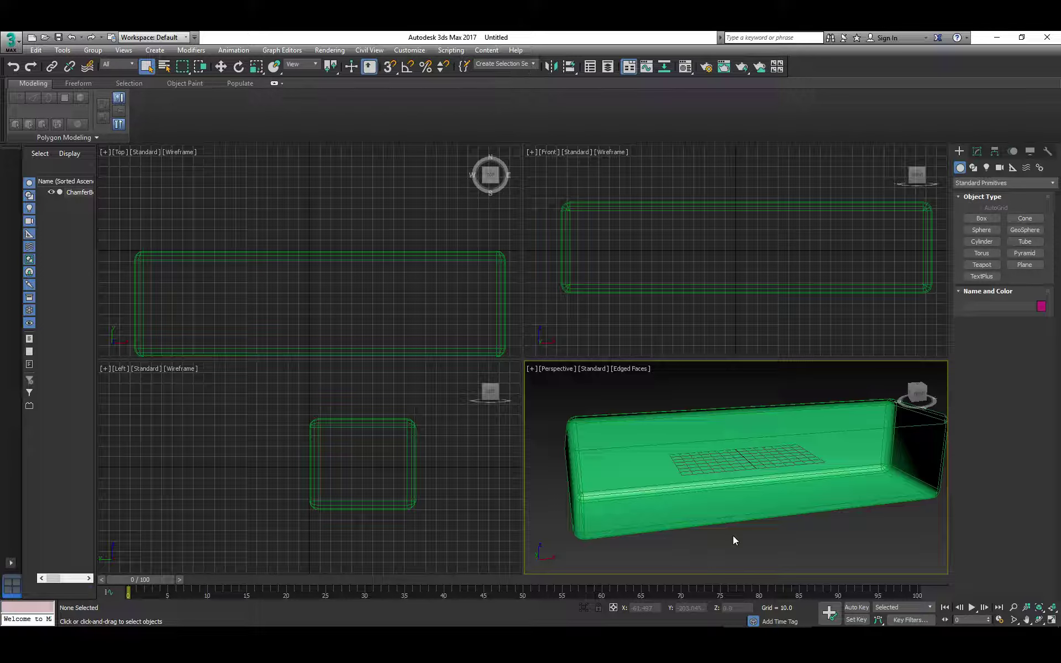
click(982, 218)
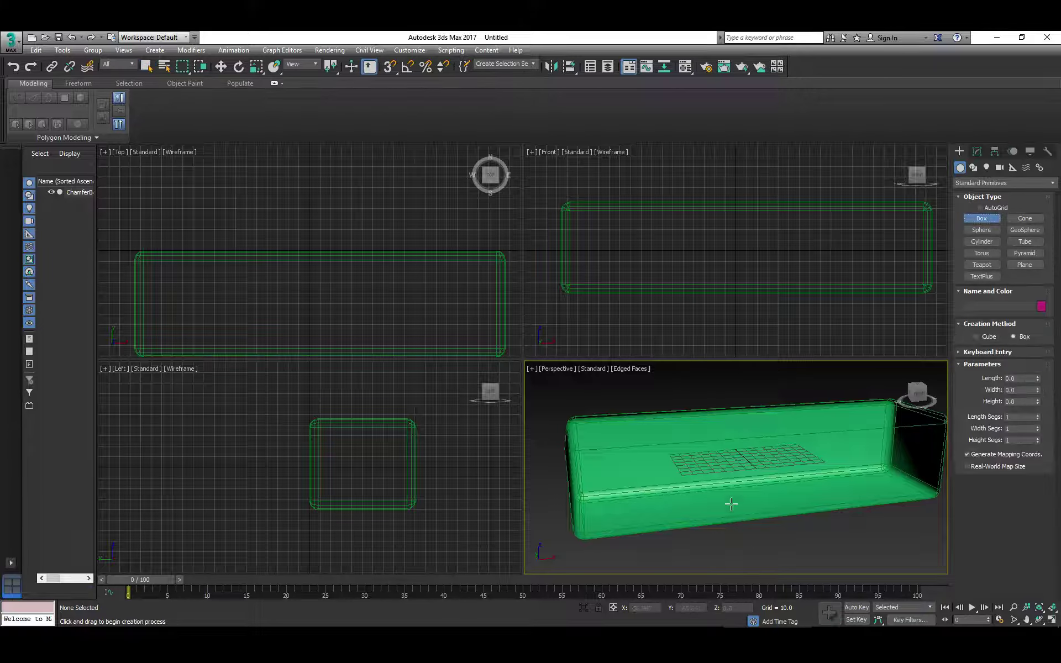
drag(723, 543, 779, 539)
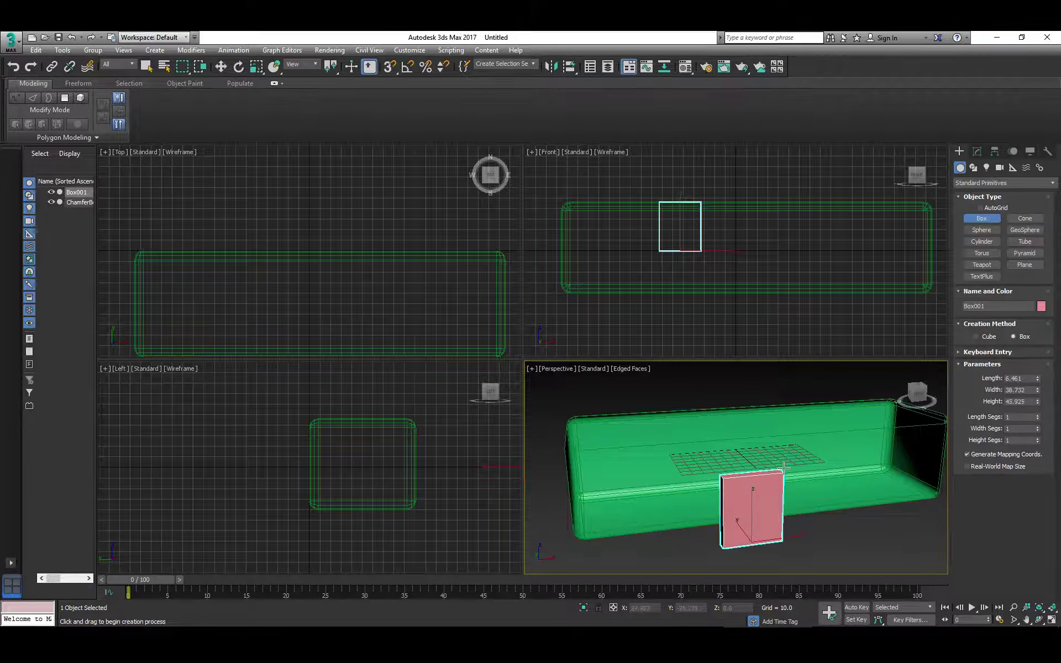
click(787, 437)
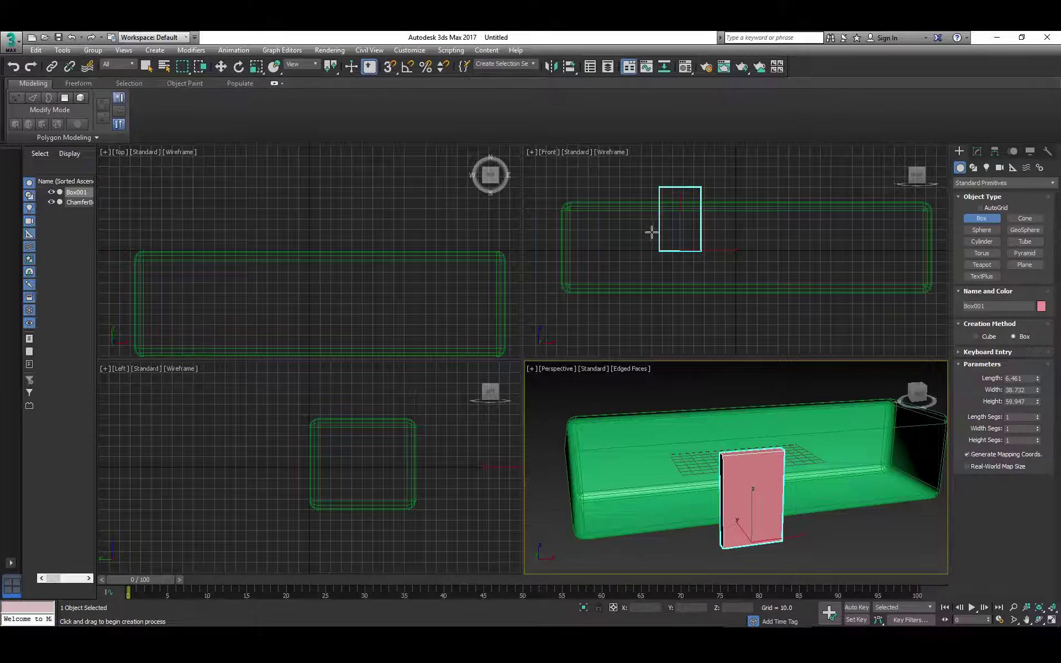
- Make one copy of the thin upright box beside it at floor level and move both boxes against the chamfer box's back wall
key(w)
mouse_move(680, 218)
mouse_down()
mouse_move(680, 257)
mouse_move(732, 291)
mouse_move(863, 291)
mouse_up()
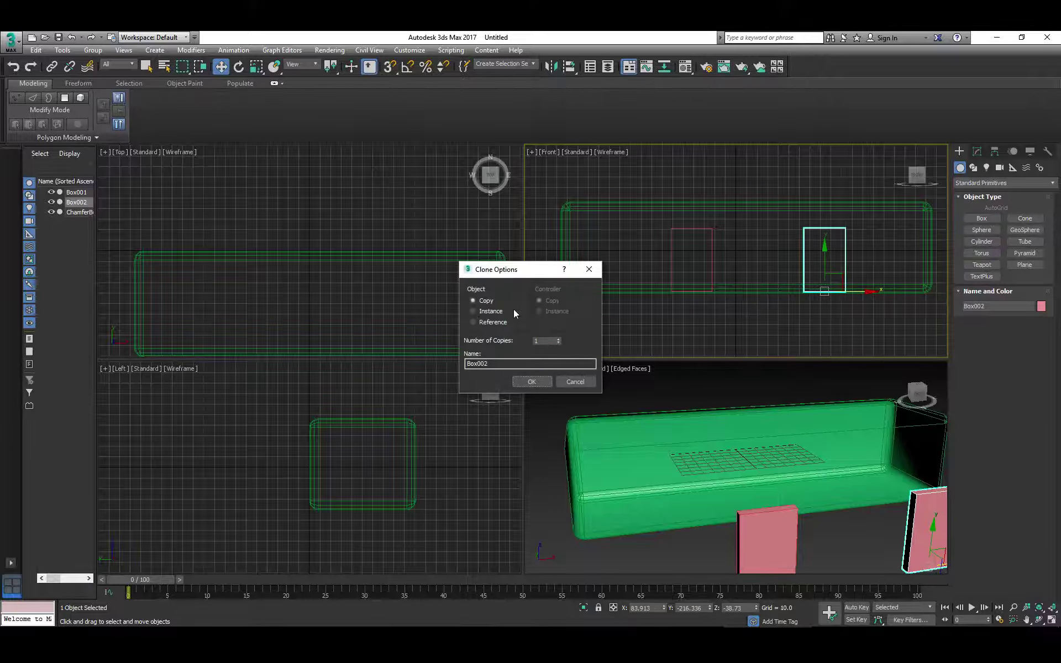
click(532, 381)
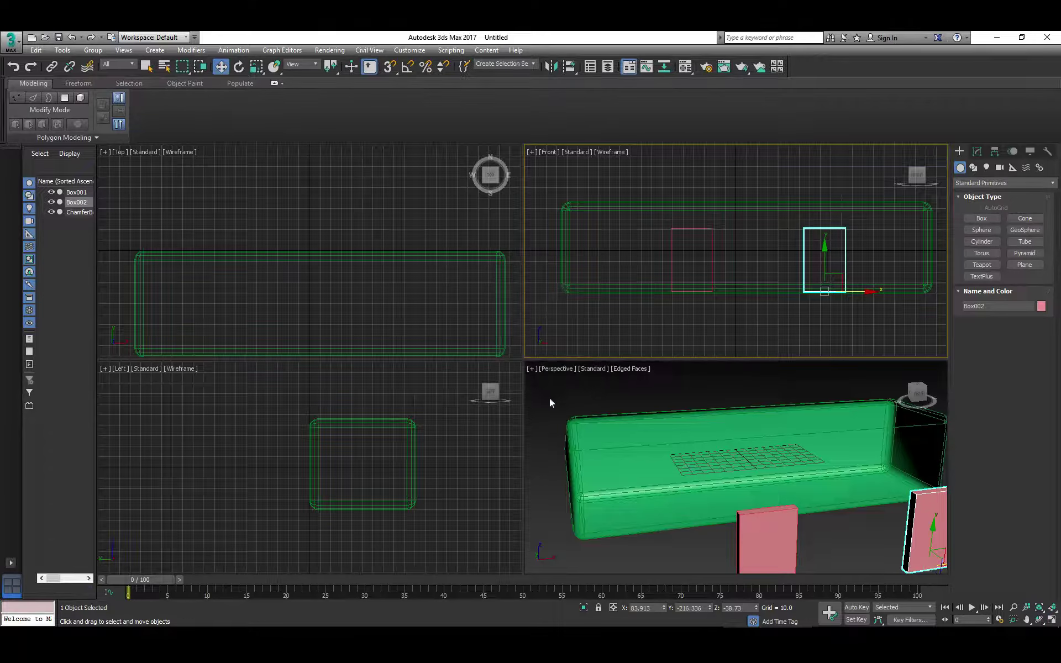
ctrl+click(780, 551)
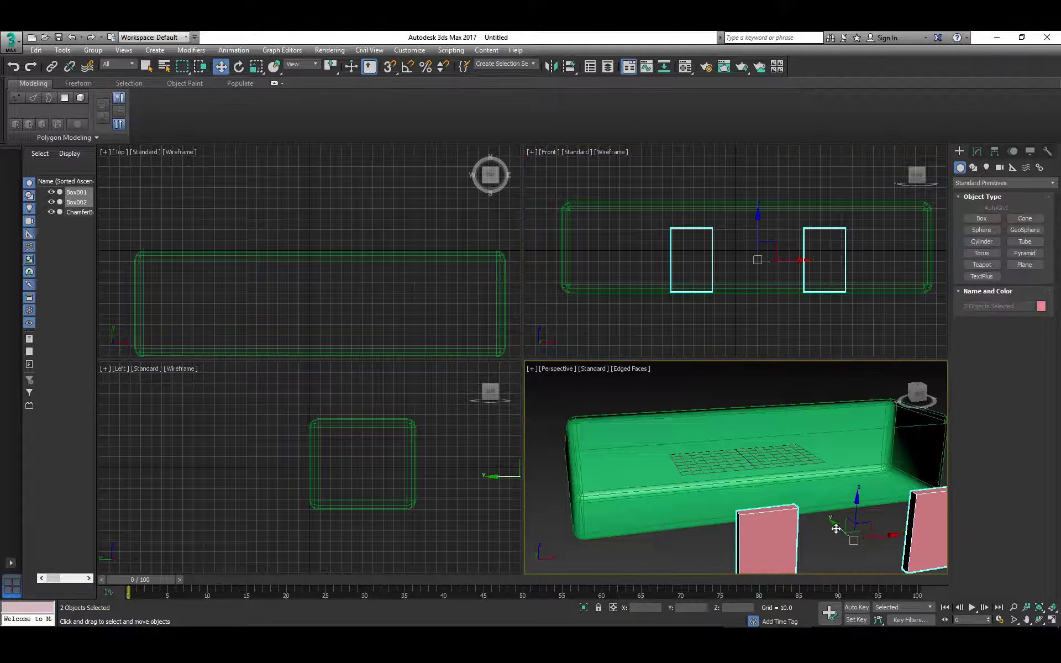
drag(831, 524, 737, 402)
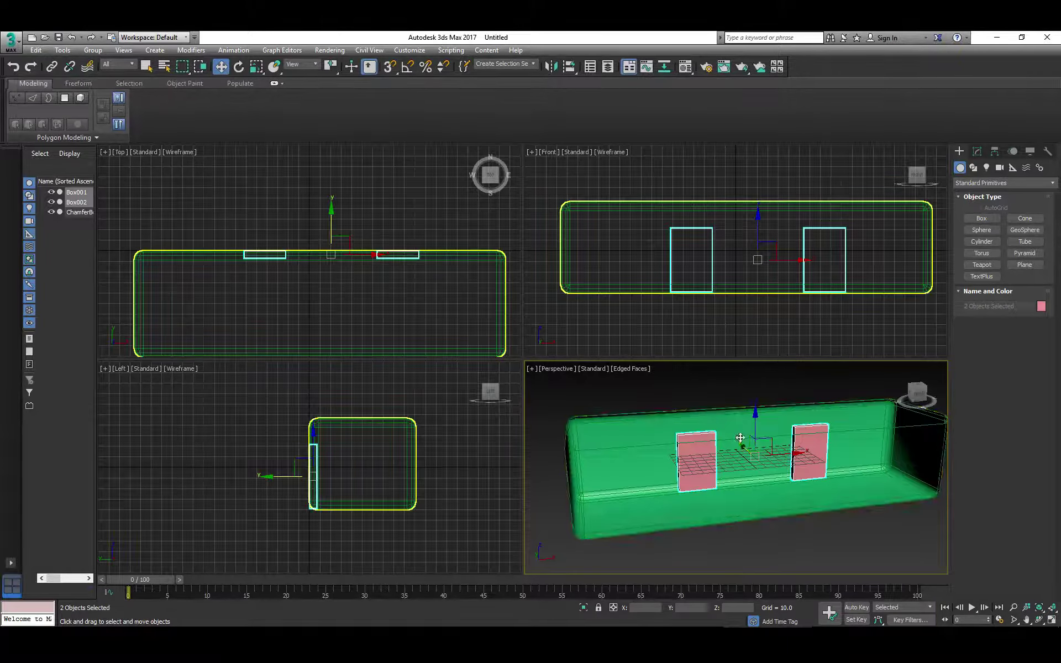
- Create a Box in the Top view in the chamfer box's back-left corner, about 49 long, 77 wide and -30 high
click(981, 218)
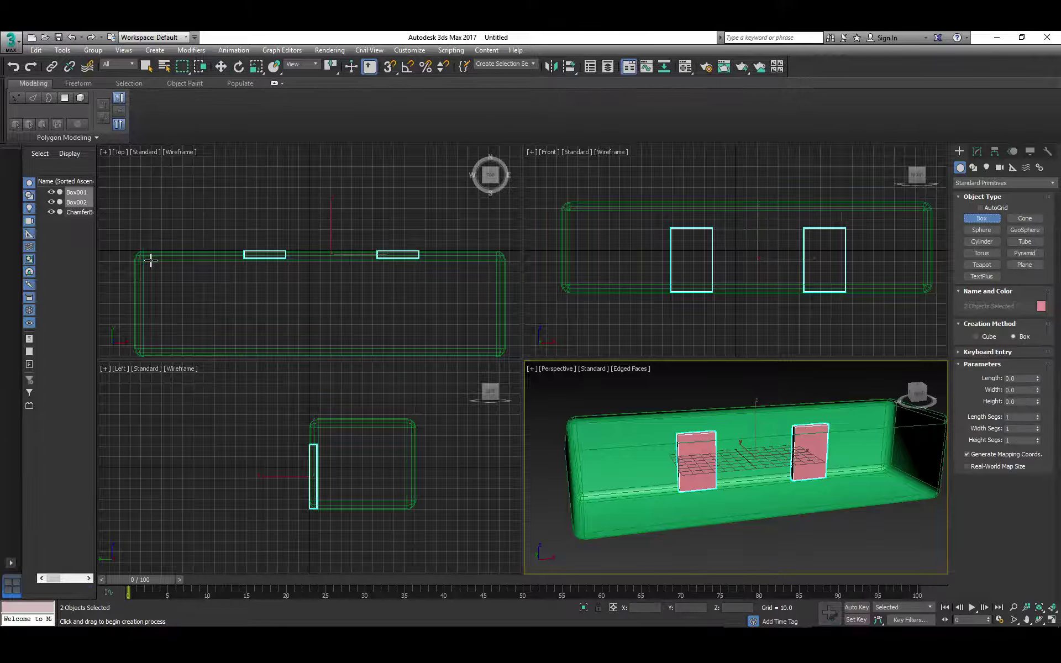
drag(148, 263, 228, 305)
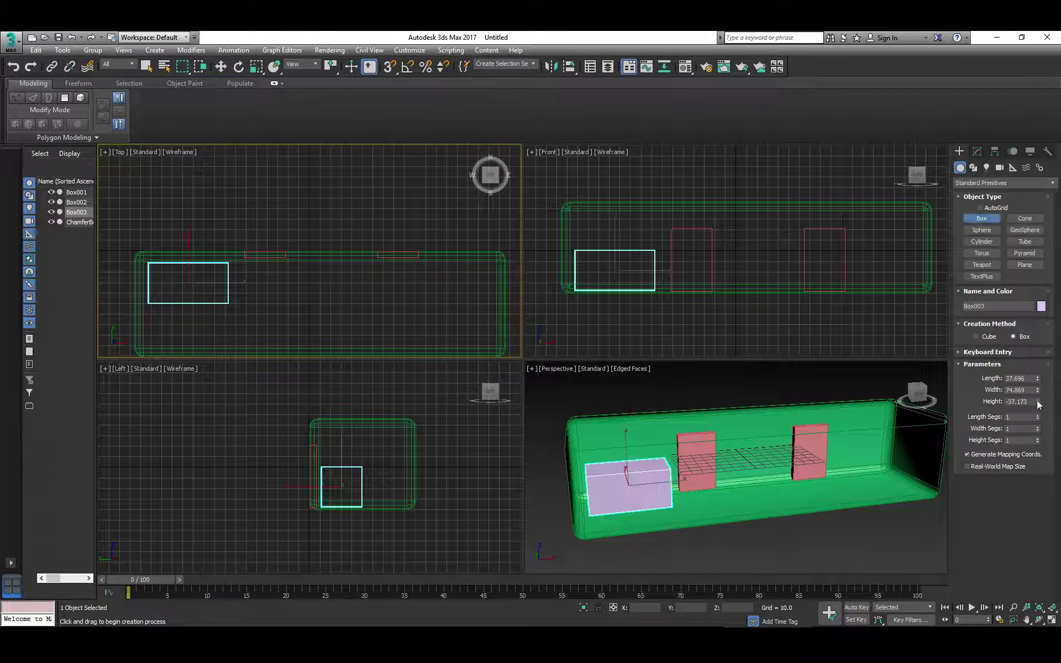
drag(1037, 403, 1038, 366)
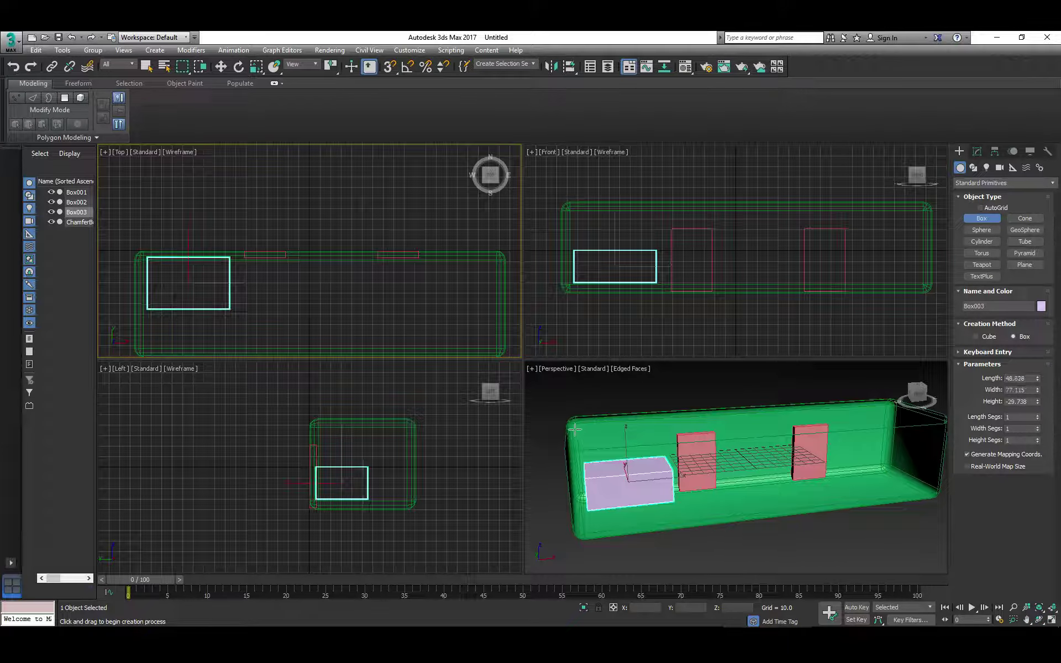
- Lower the corner box by about 10 units in the Front view onto the chamfer box's floor
key(w)
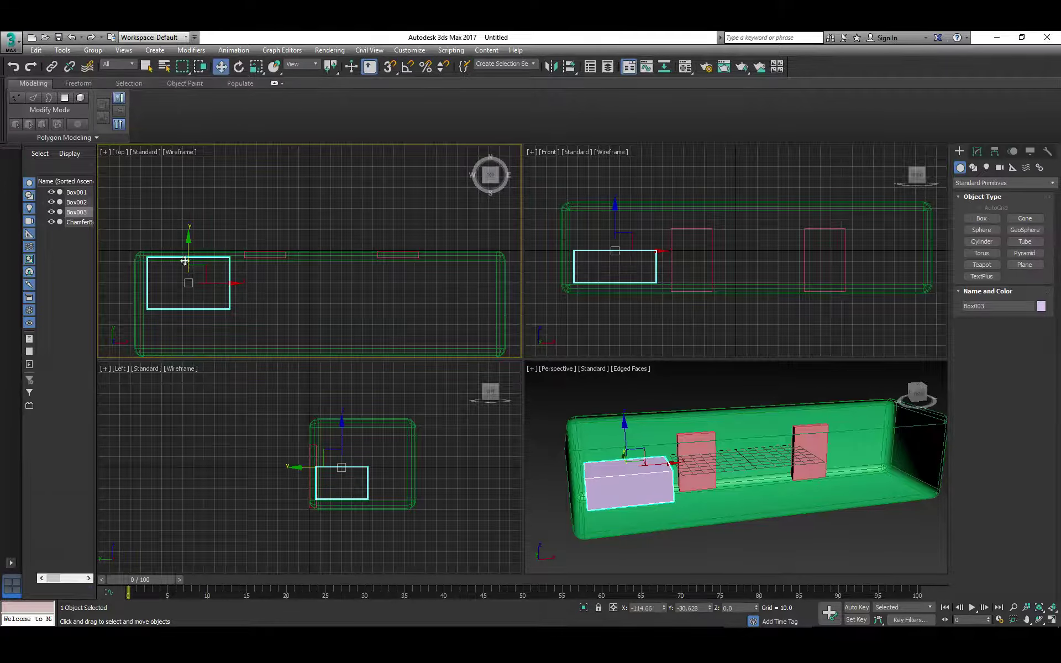
right_click(620, 224)
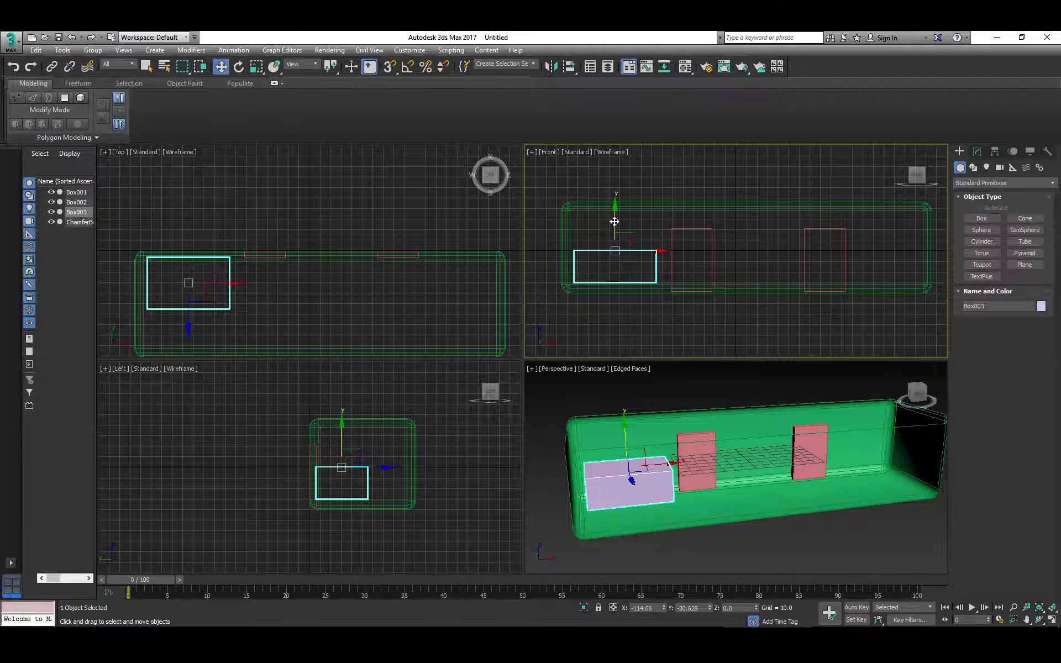
drag(614, 222, 610, 232)
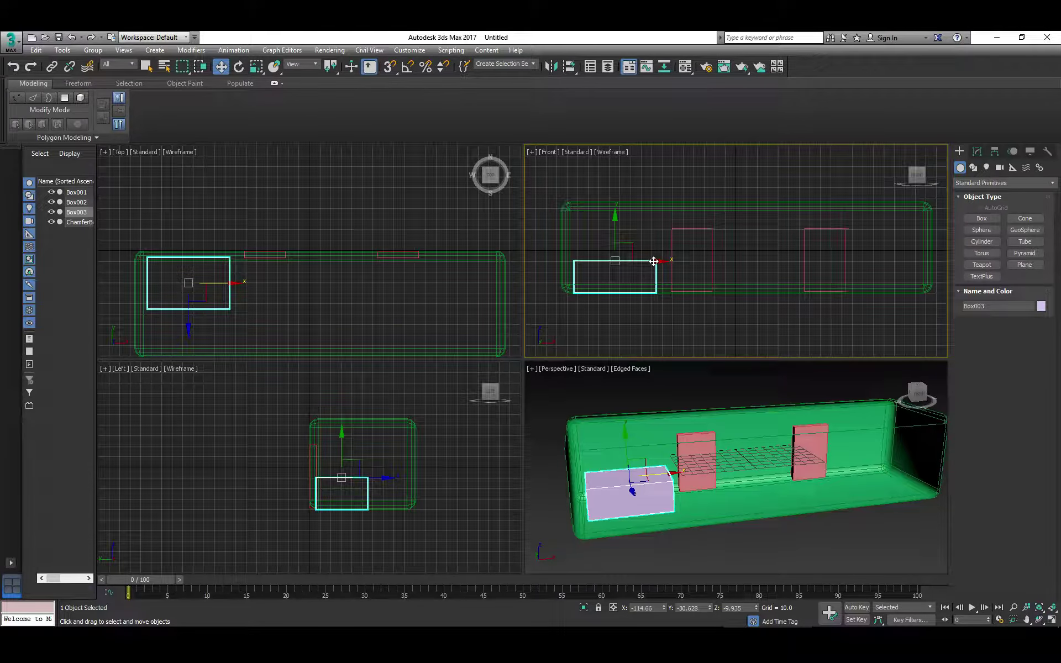
- Make two instance copies of the corner box along the back wall, fit the last inside the right end and shift the middle one about 14 units left
shift+drag(654, 261, 803, 263)
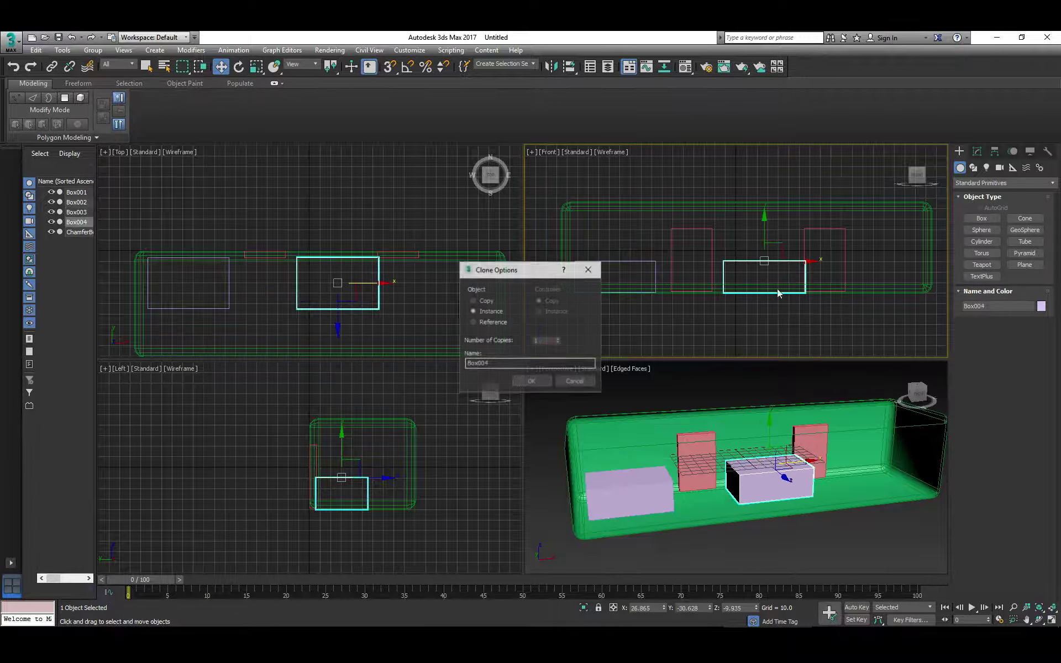
click(531, 381)
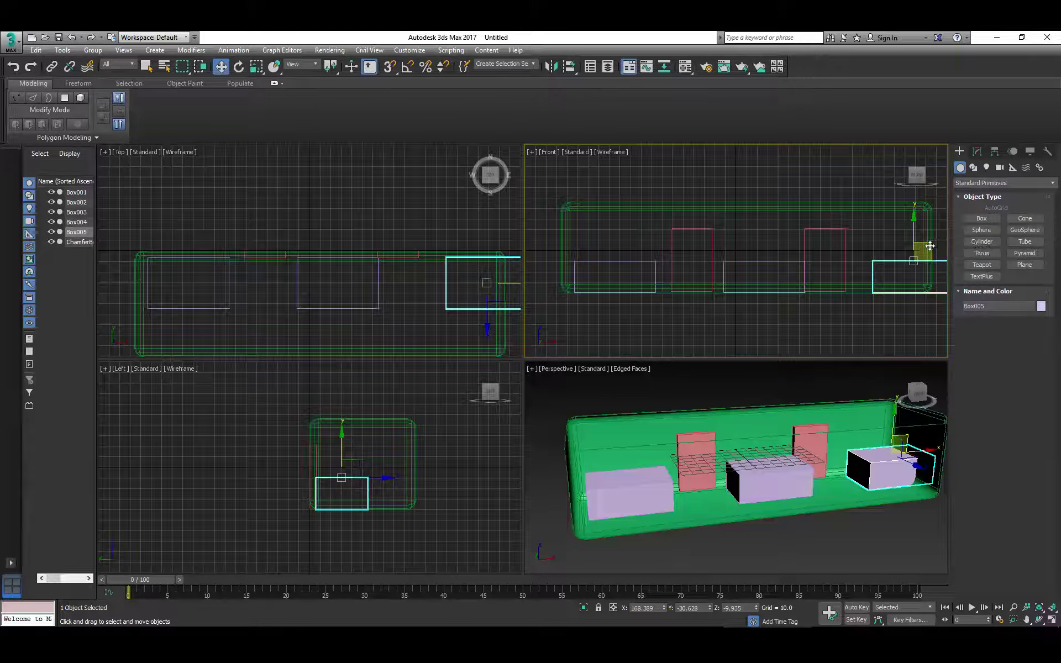
drag(932, 247, 915, 261)
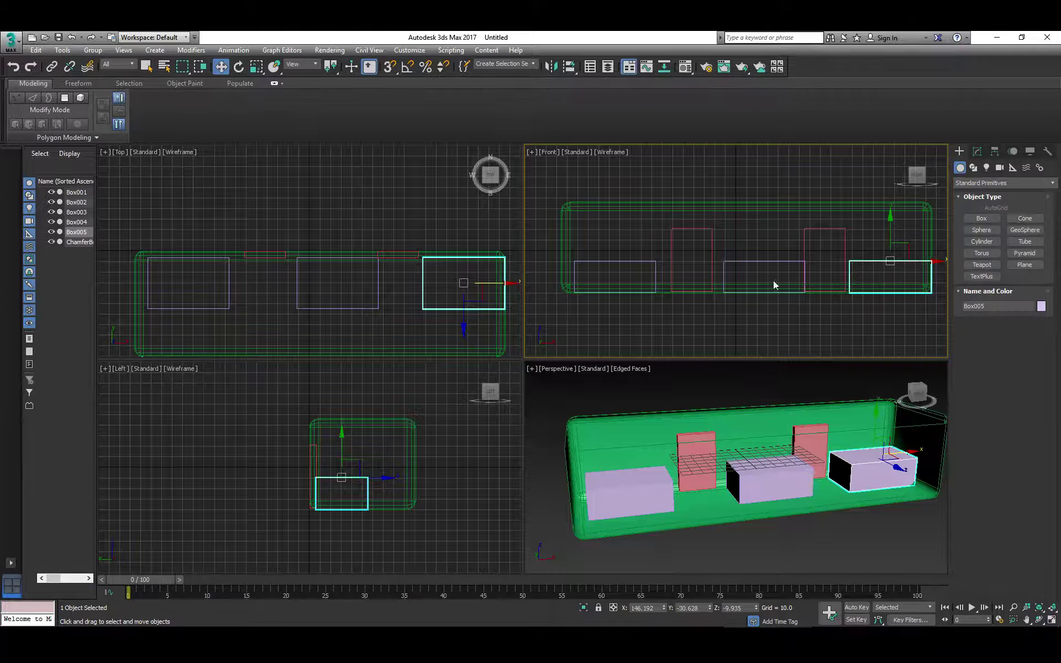
click(765, 269)
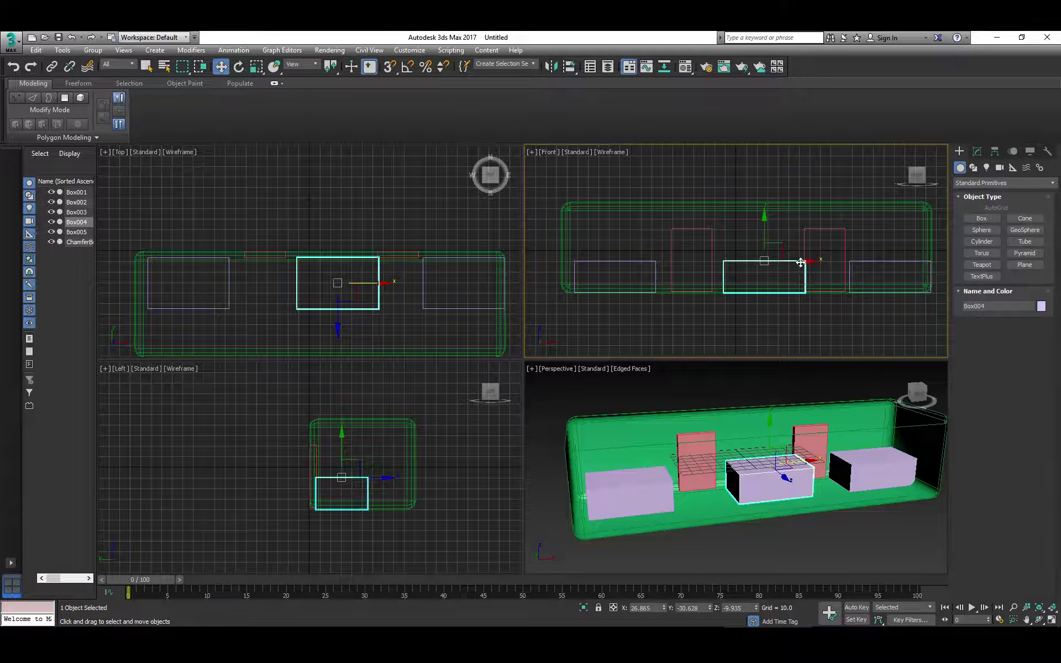
drag(800, 262, 794, 262)
drag(791, 262, 786, 262)
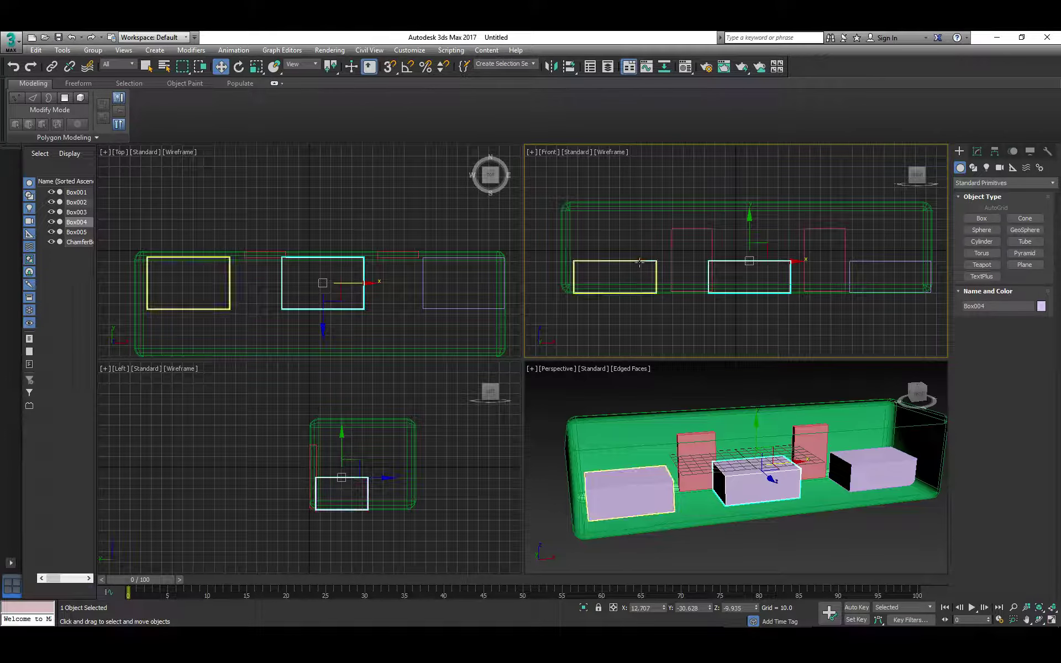
ctrl+click(640, 265)
ctrl+click(860, 263)
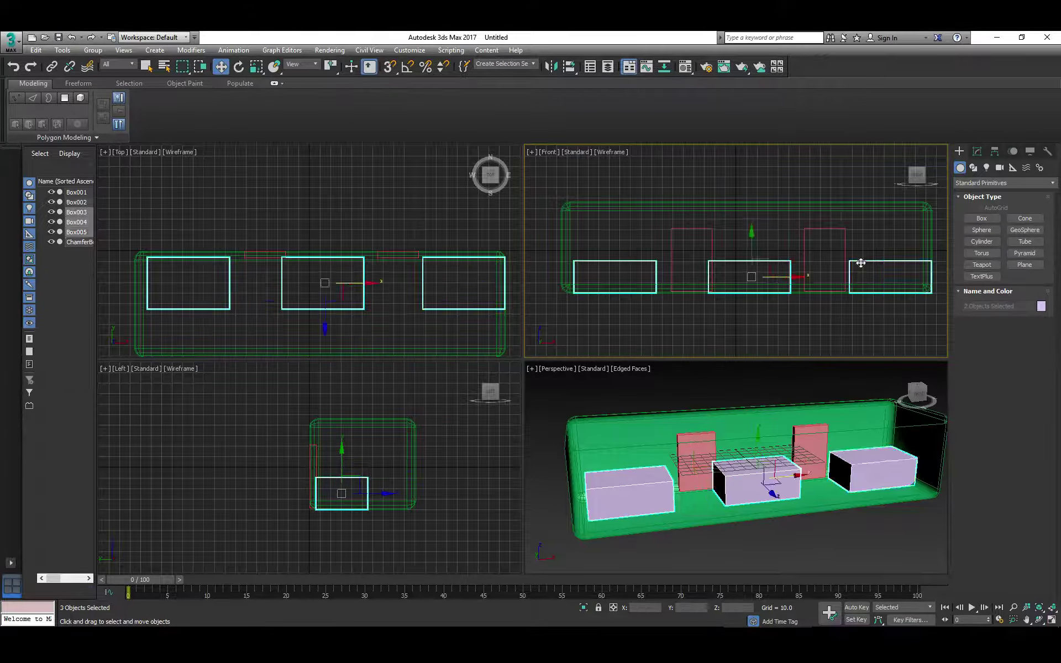
click(570, 67)
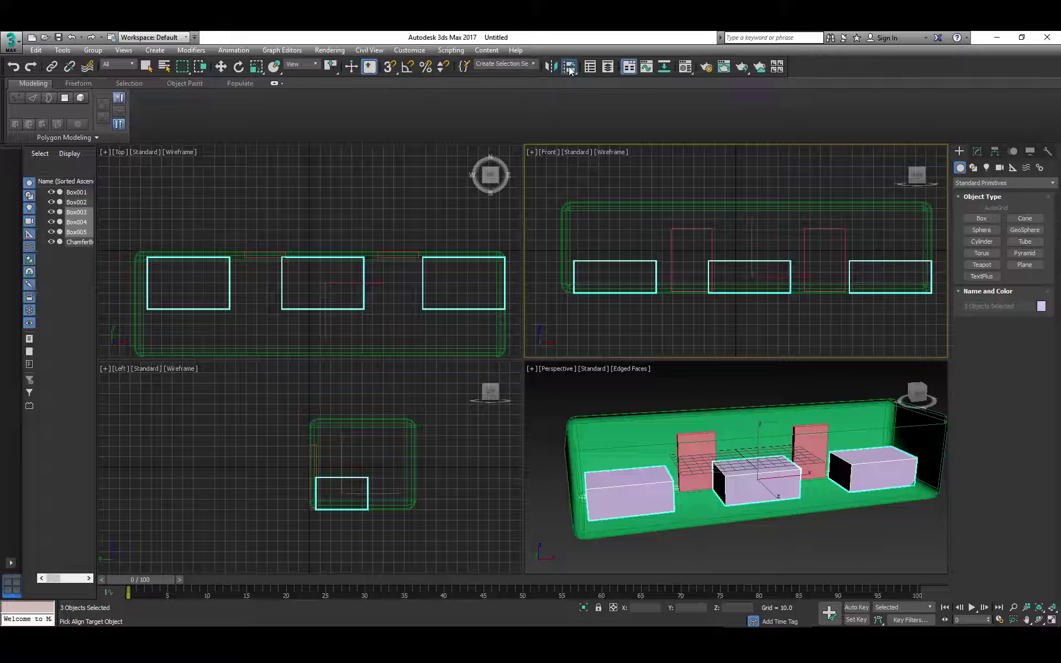
right_click(559, 134)
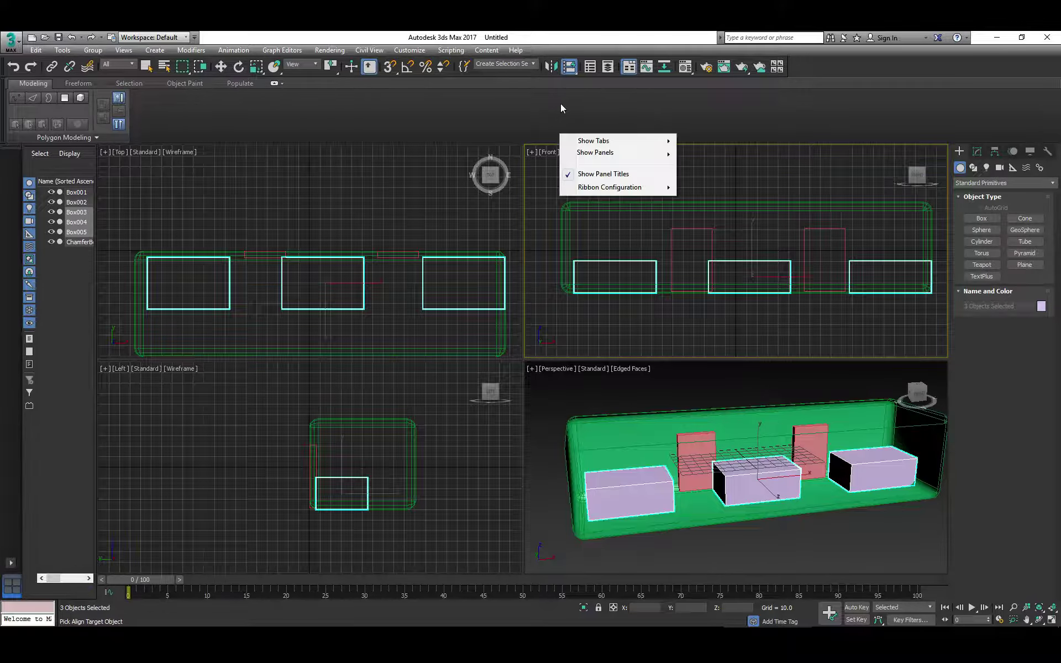
click(561, 108)
key(w)
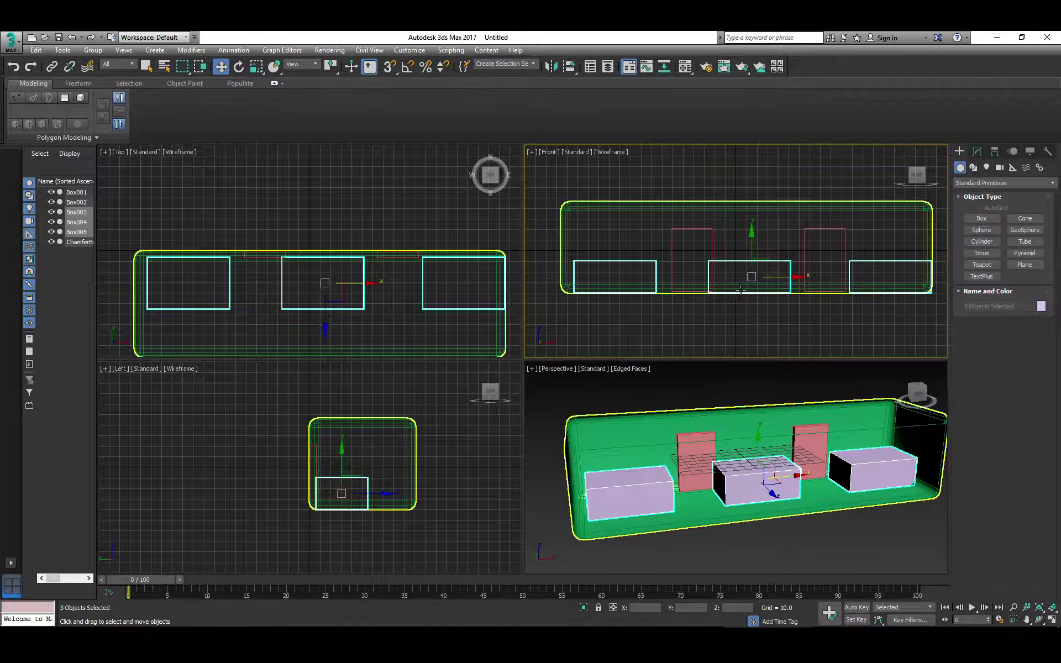
- Space the back row evenly in the Front view, shifting the right panel about 6 and left panel about 14 units left and the left box to the end wall
click(804, 246)
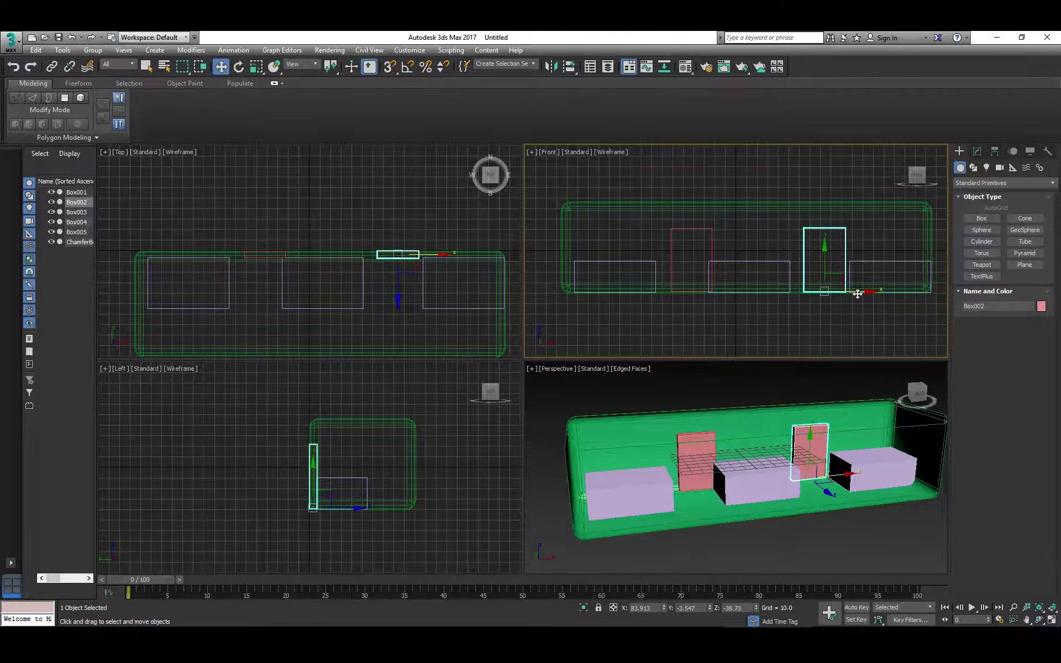
drag(857, 293, 851, 294)
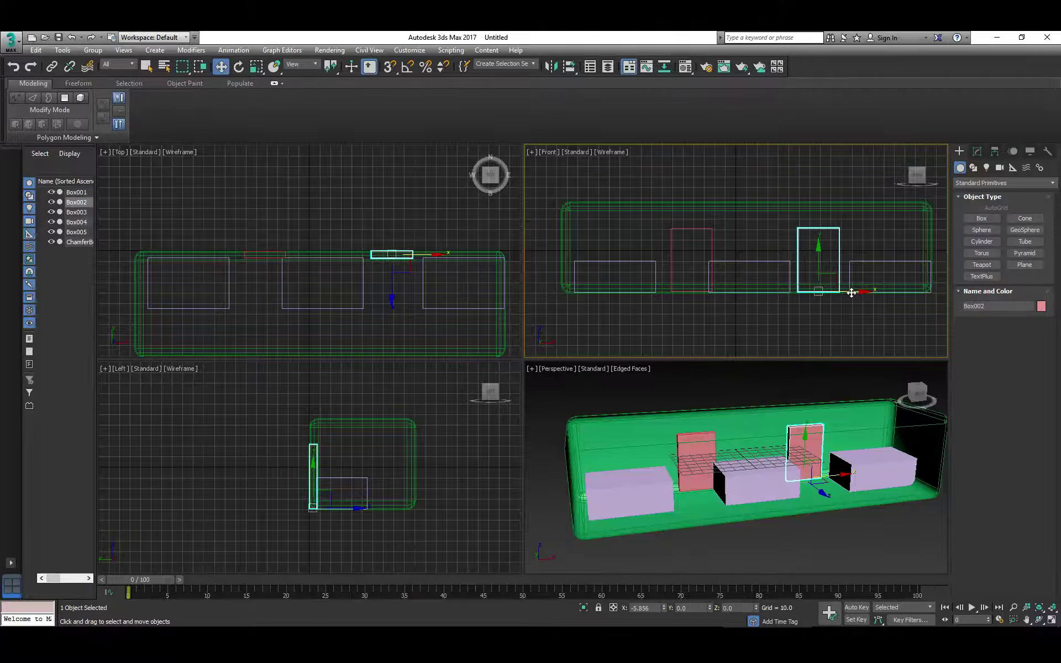
click(655, 279)
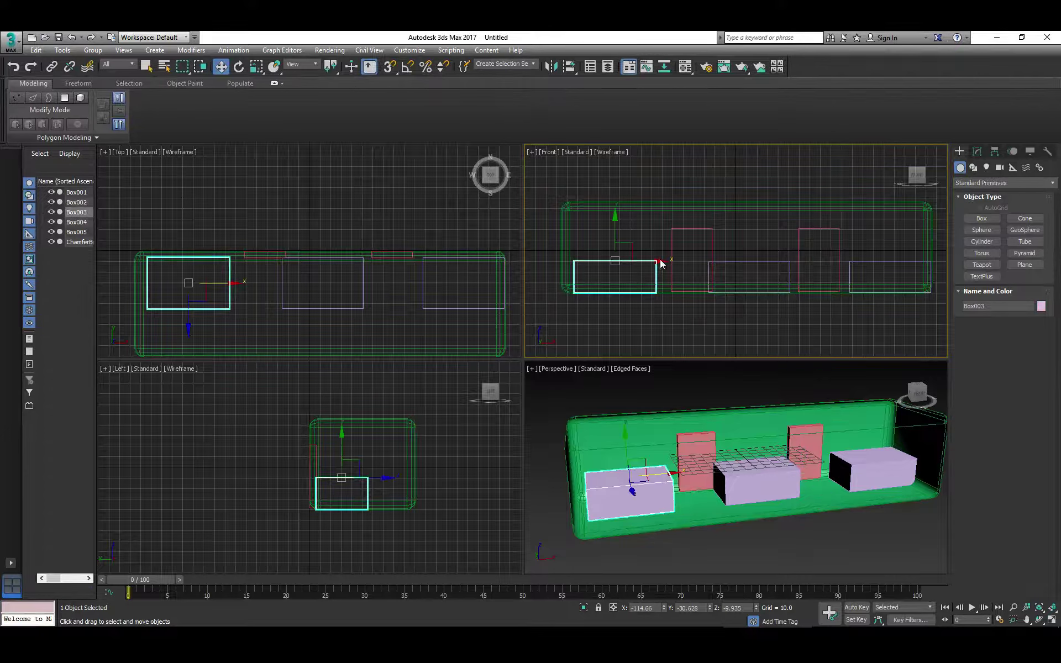
drag(651, 261, 644, 261)
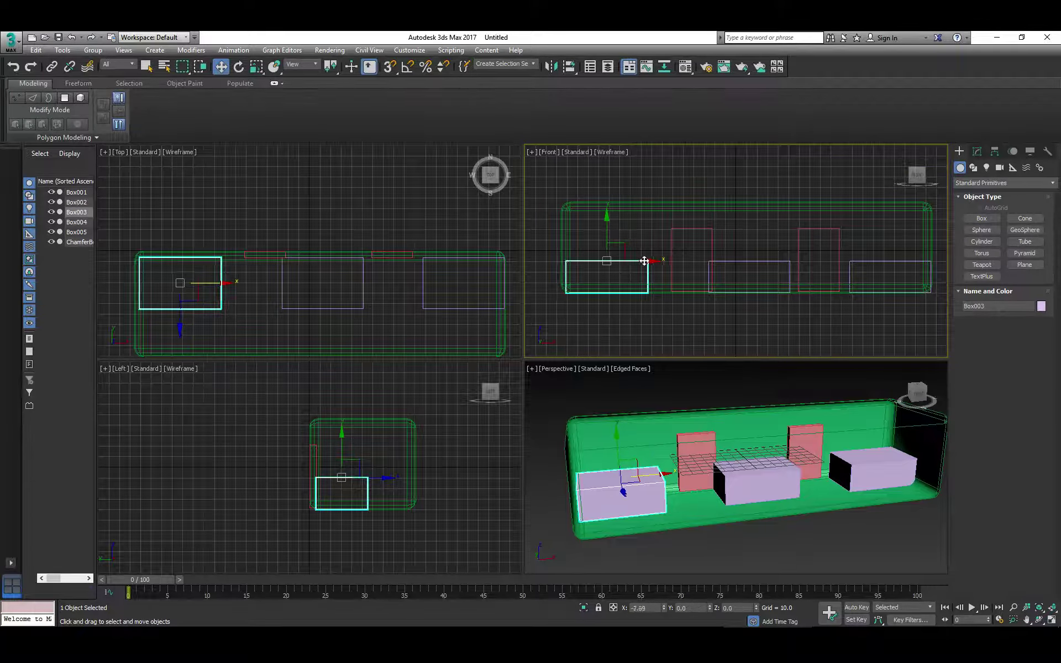
click(728, 273)
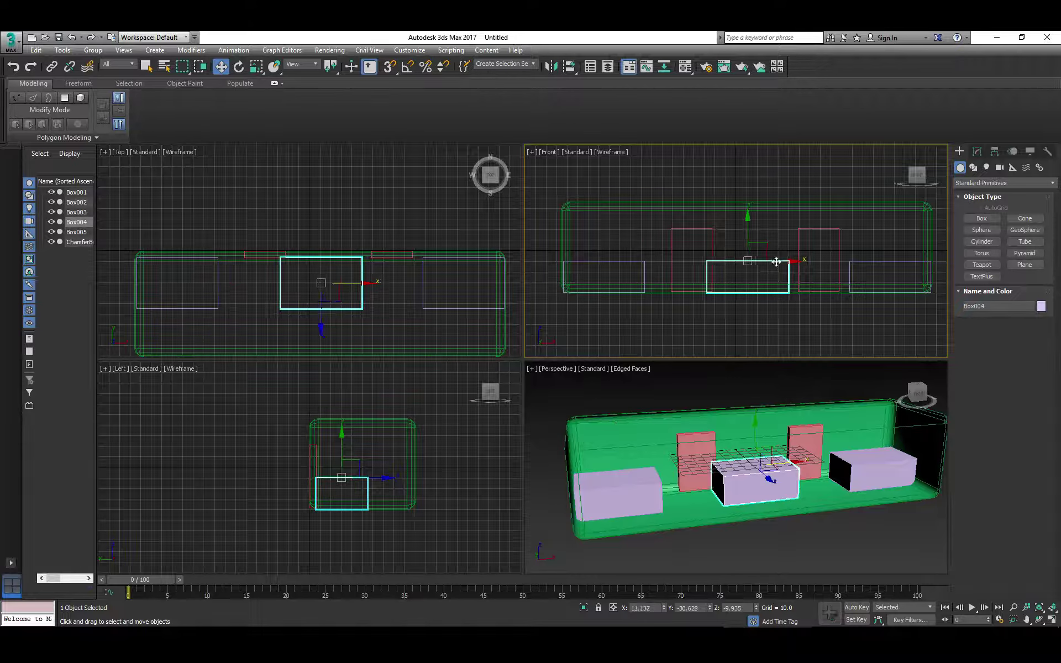
click(712, 243)
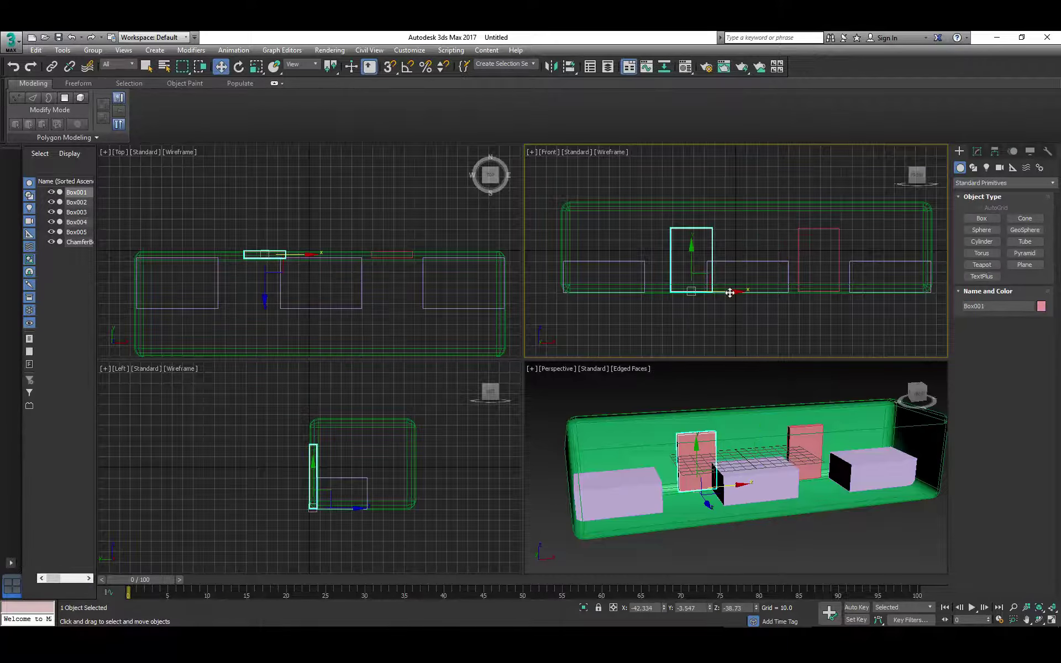
drag(730, 291, 715, 291)
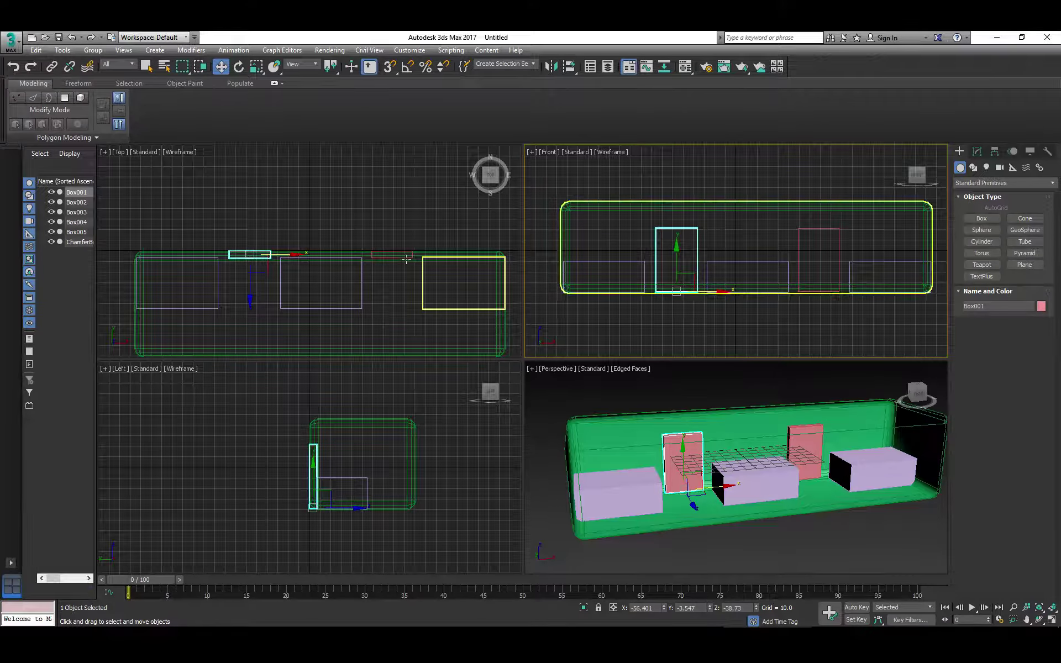
- Clone both upright panels as instances in the Top view, placing the copies about 163 units forward, outside the chamfer box's open front
scroll(396, 273, down, 3)
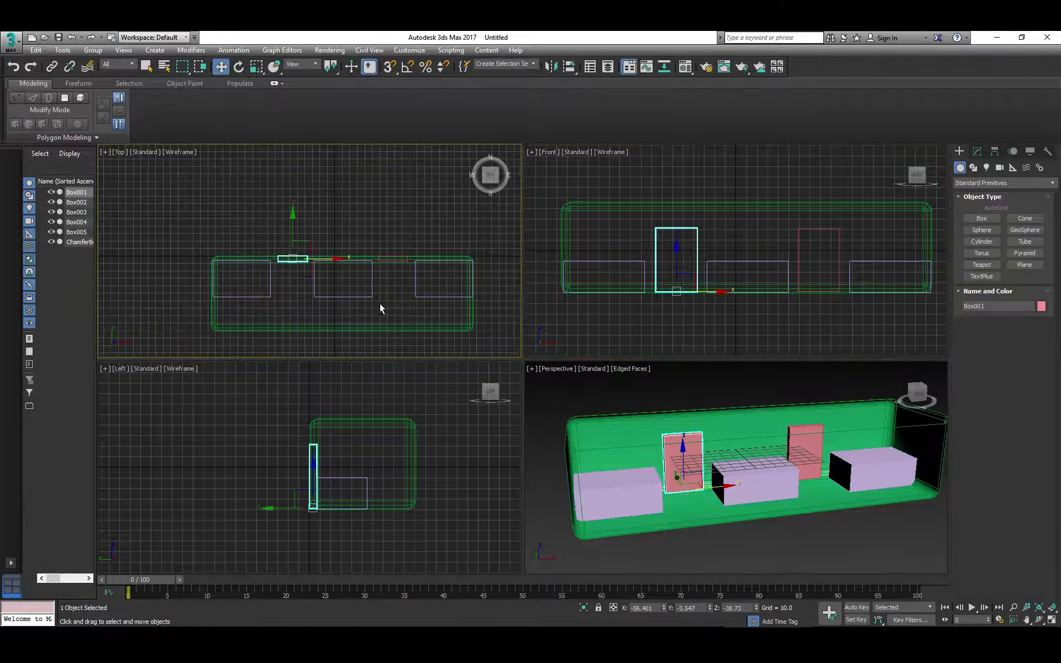
middle_drag(379, 303, 373, 263)
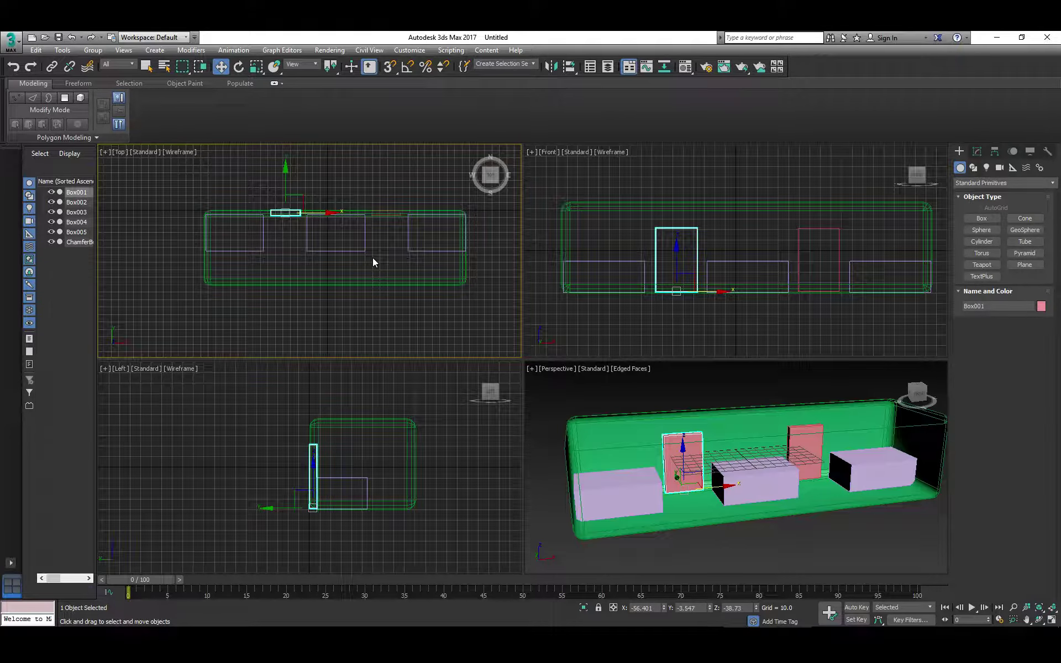
click(383, 212)
ctrl+click(293, 215)
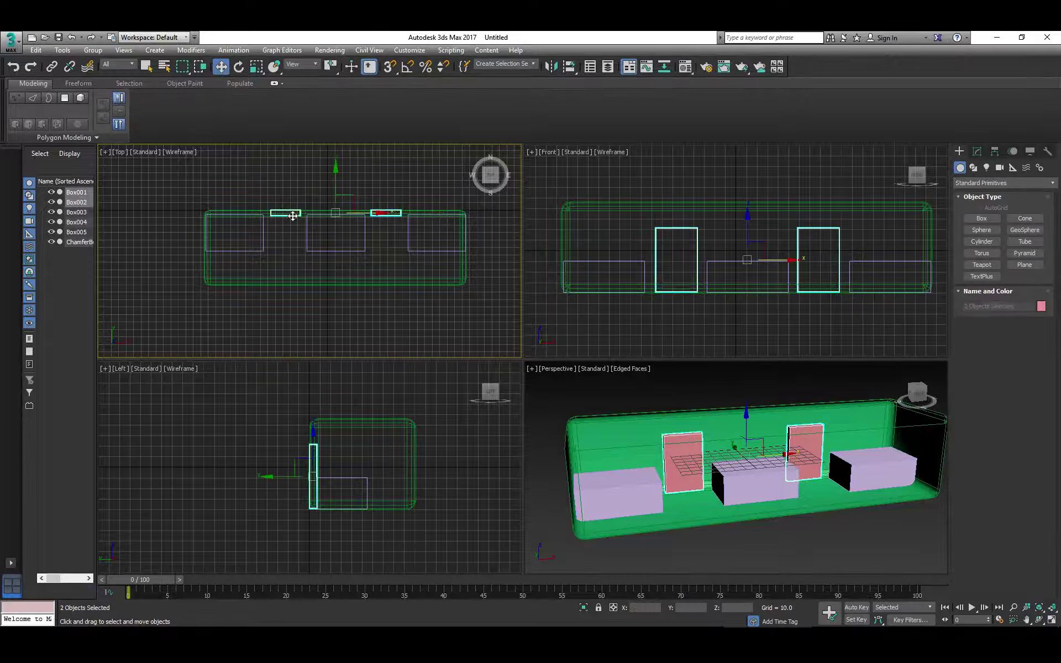
drag(333, 176, 313, 299)
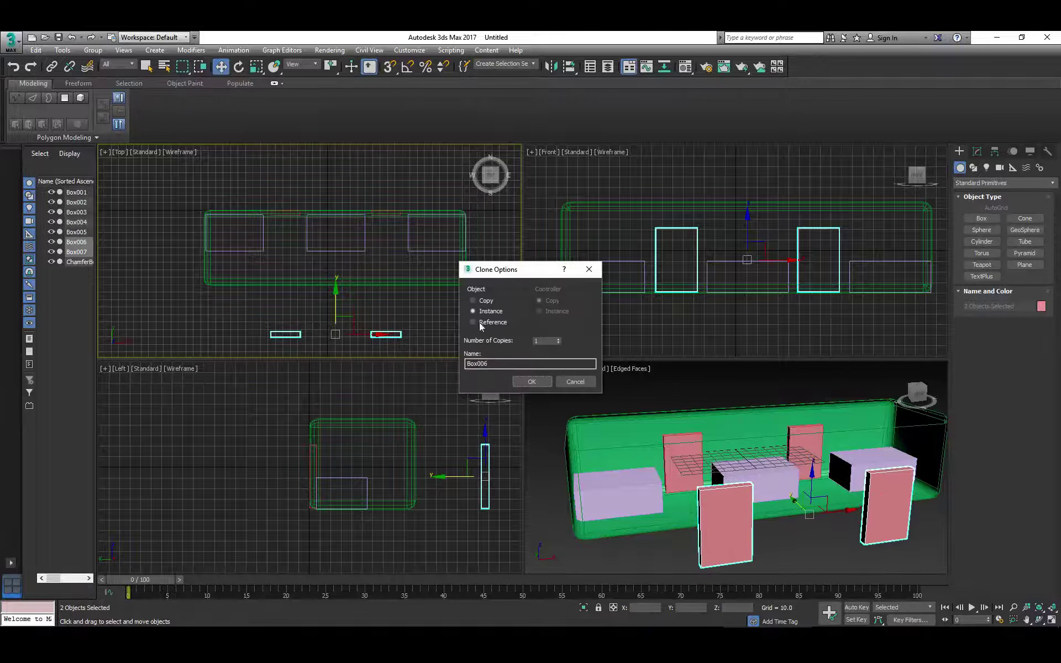
click(531, 381)
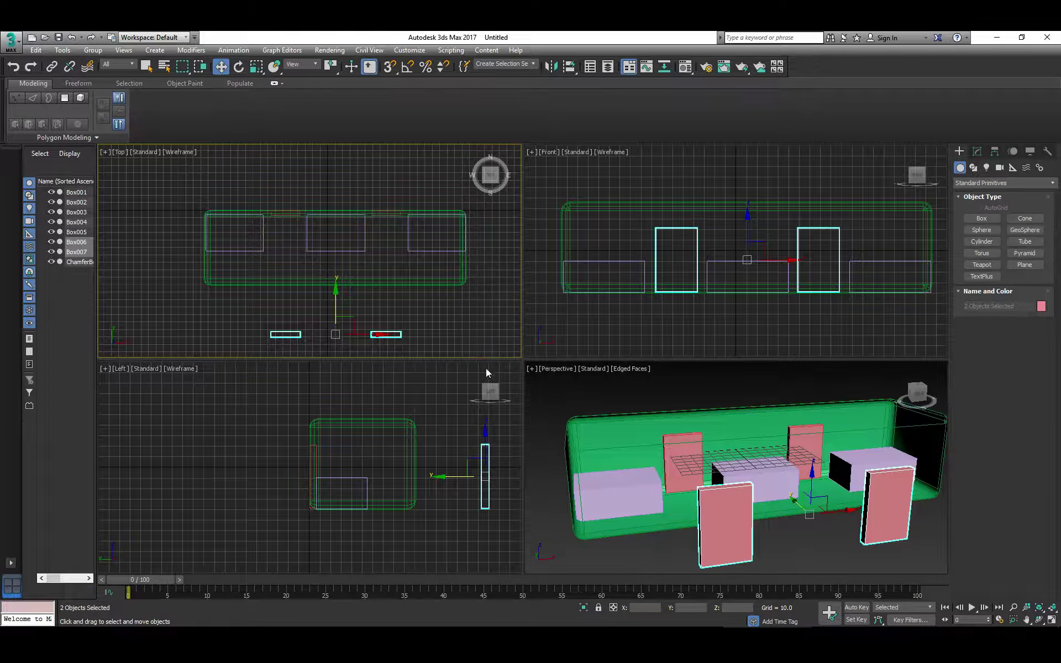
- Clone the three low boxes as instances in the Top view, placing the new row just behind the front pair of upright panels
click(434, 315)
click(459, 251)
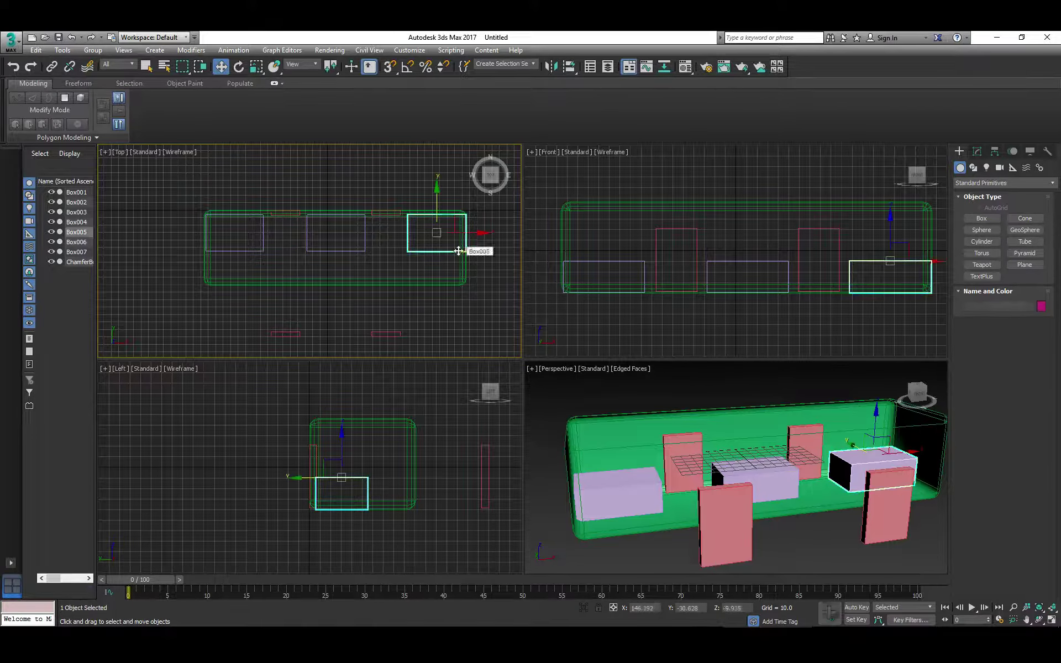
ctrl+click(364, 246)
ctrl+click(263, 241)
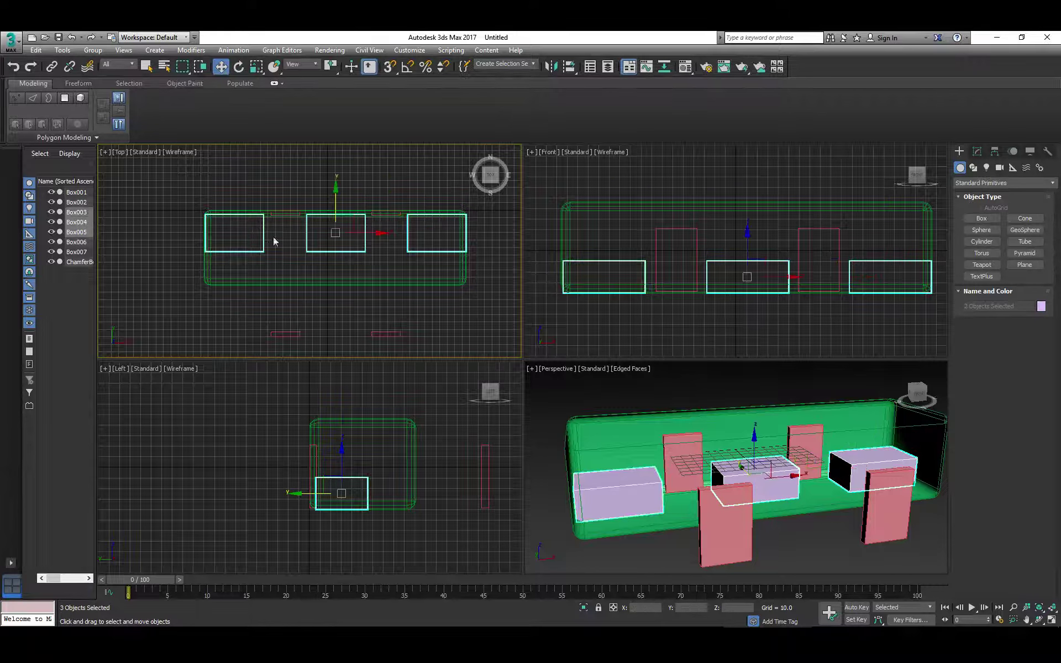
shift+drag(336, 191, 328, 270)
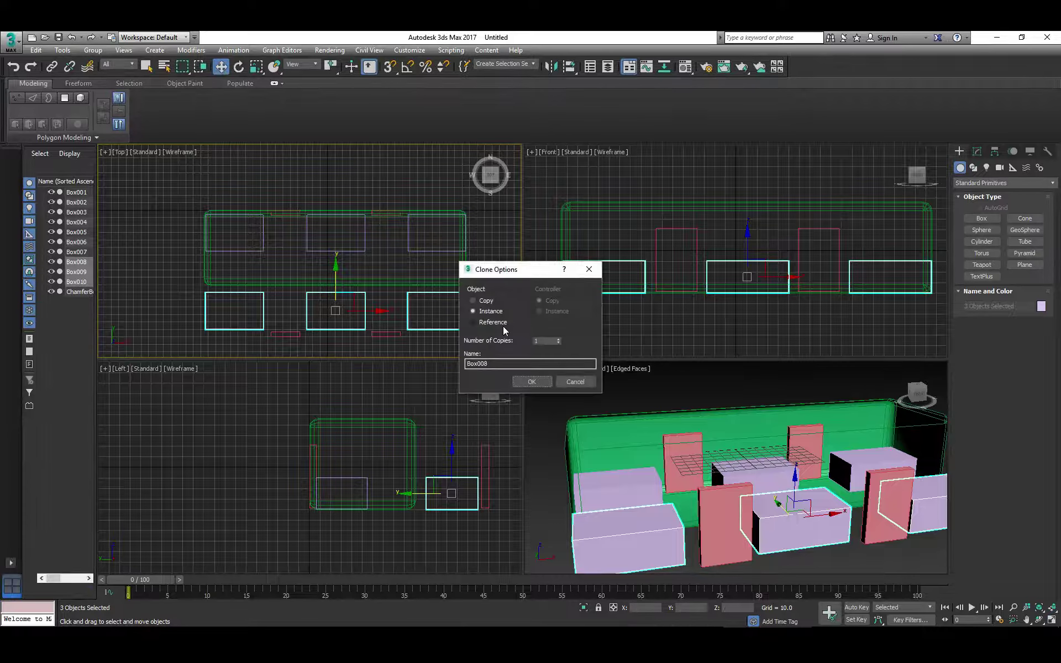
click(532, 381)
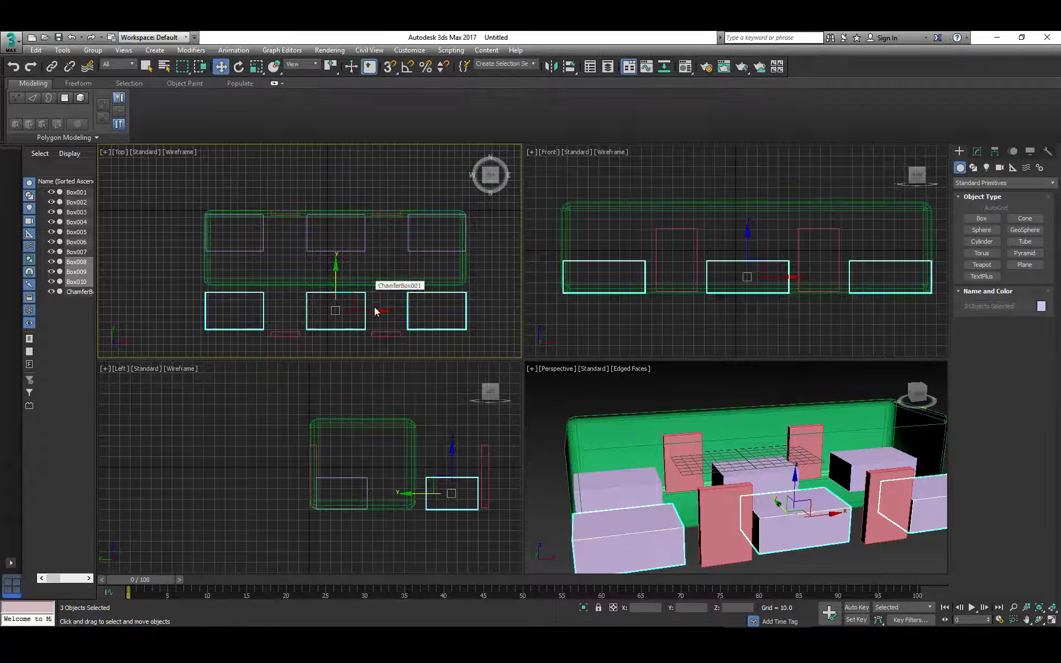
- Set the chamfer box's base length to about 85.5 and its height to about 160.8 so it encloses the front row of low boxes
click(384, 284)
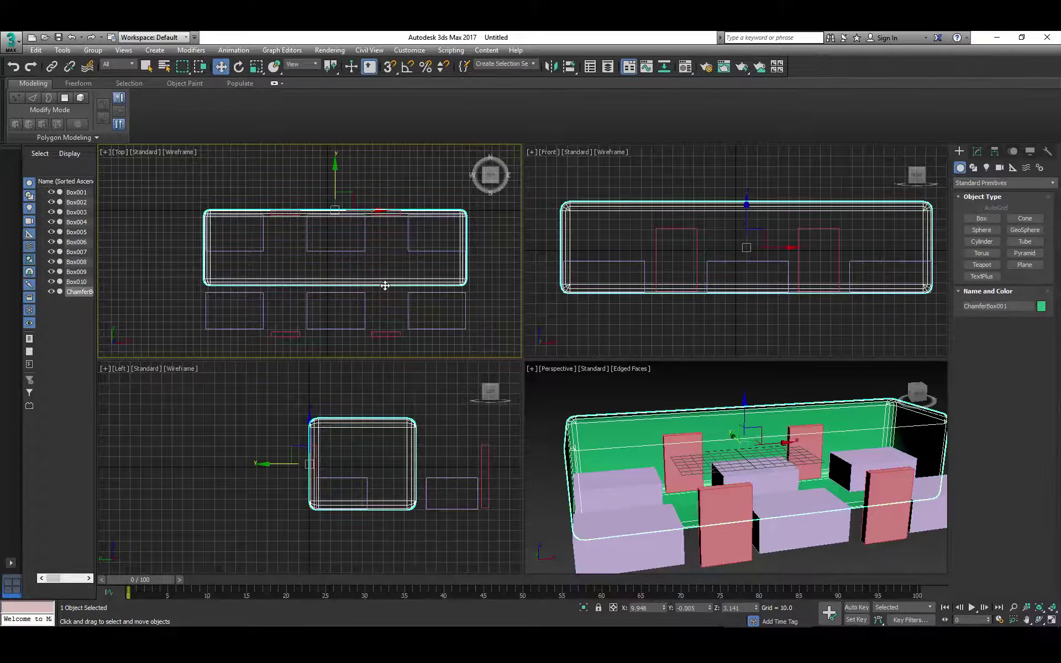
click(976, 151)
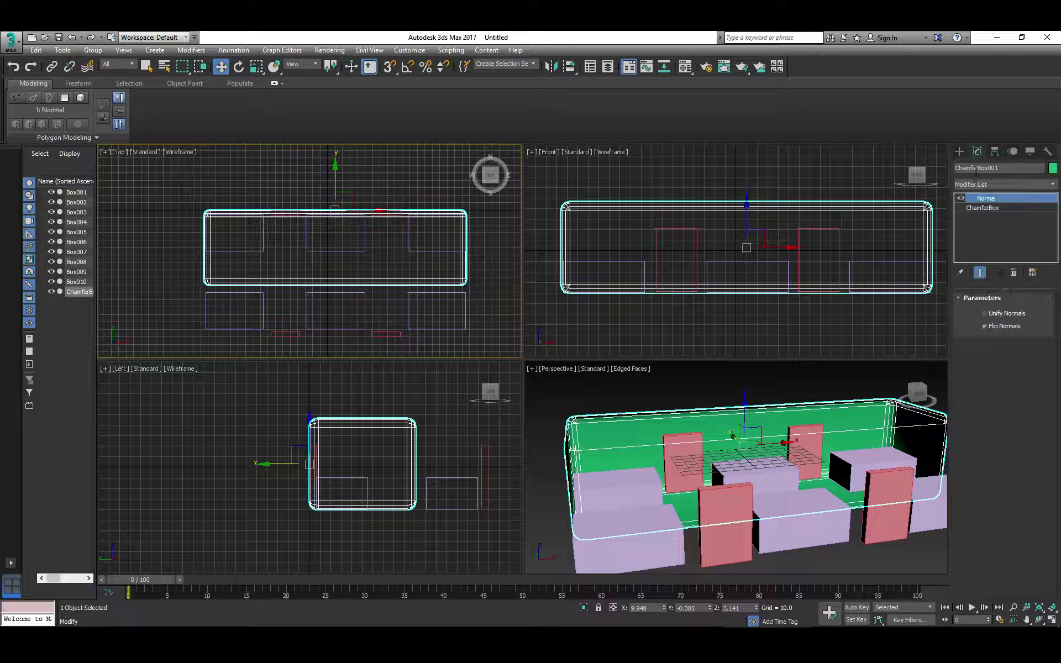
click(983, 208)
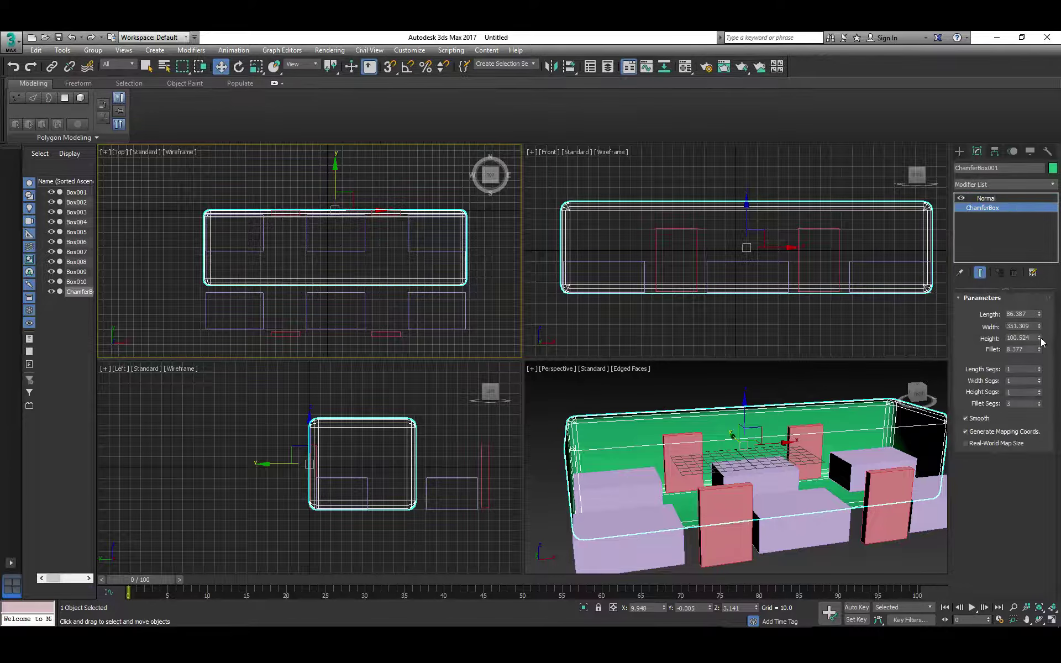
drag(1039, 315, 1038, 313)
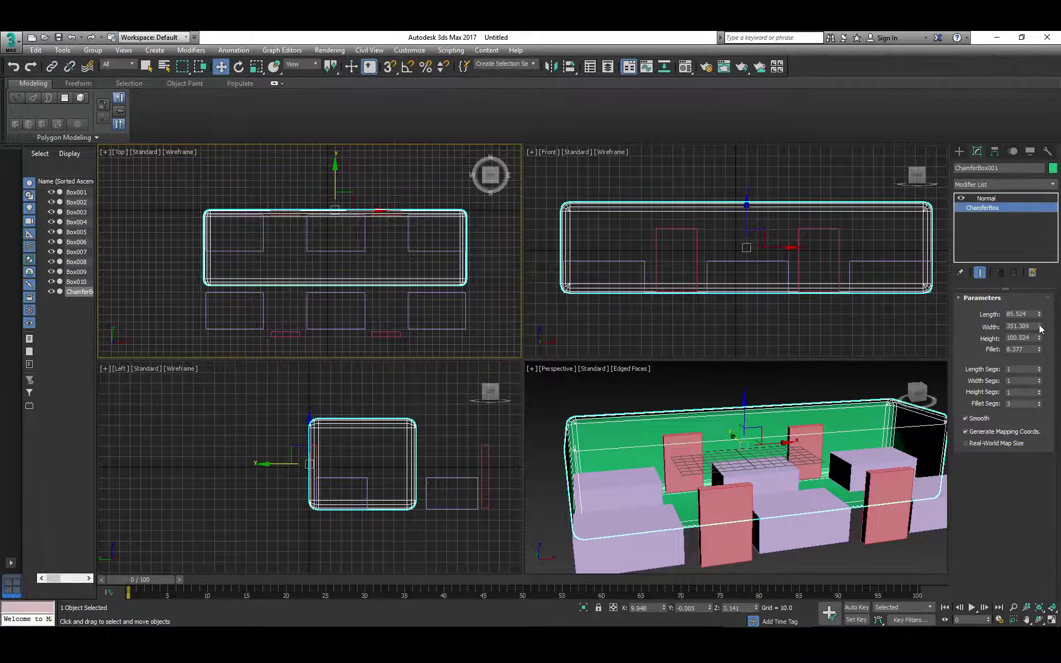
drag(1039, 338, 1031, 304)
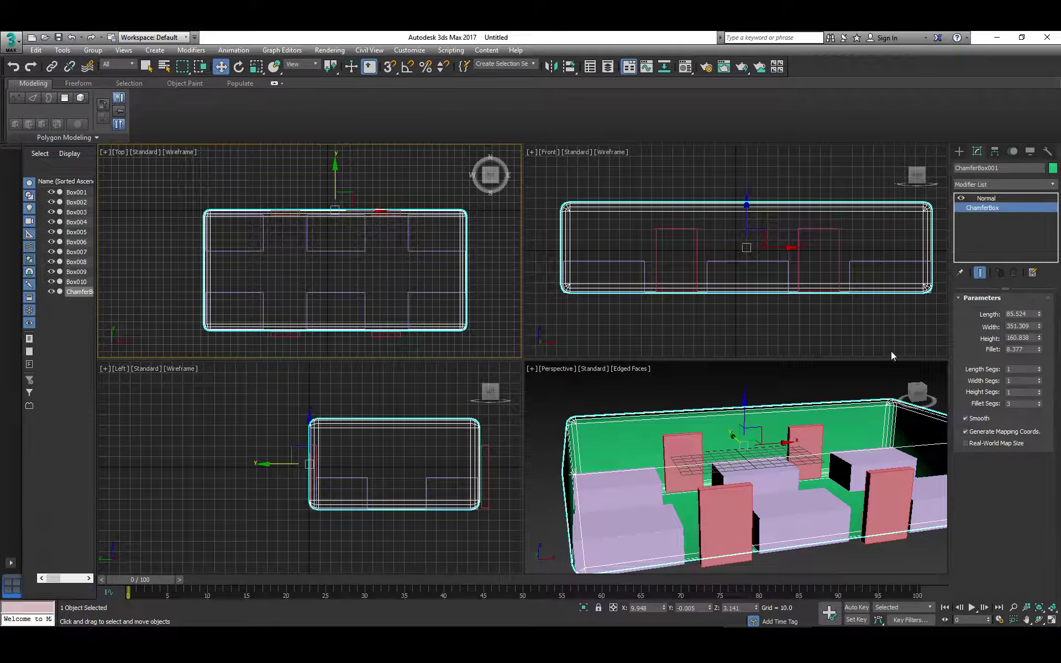
- Move the two front upright panels back in the Top view until they sit just inside the chamfer box's front wall
click(386, 336)
ctrl+click(271, 335)
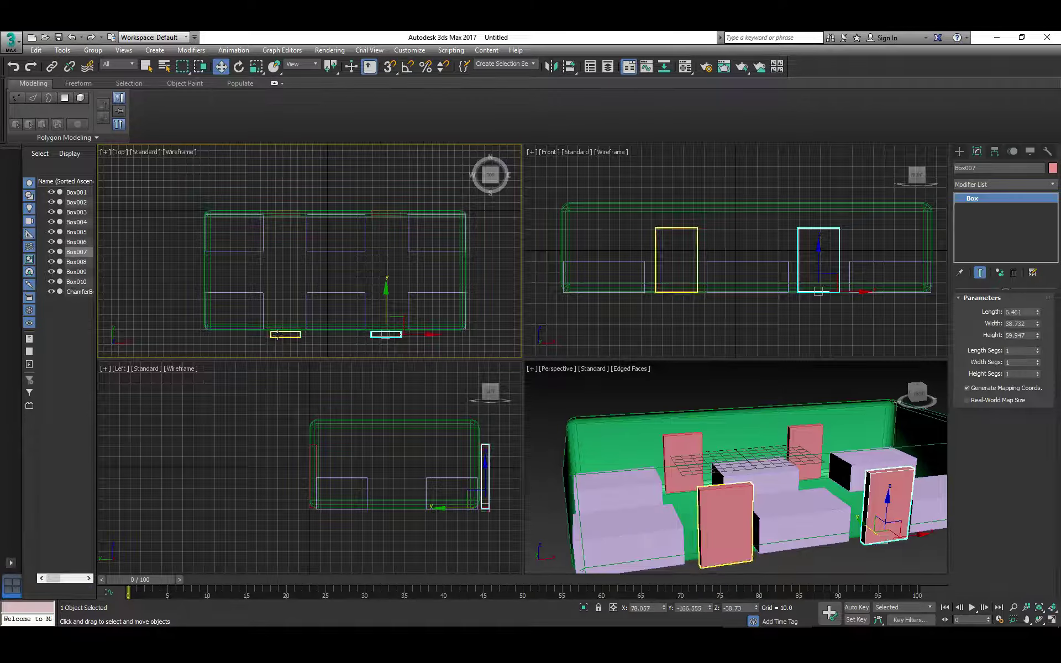
drag(335, 298, 334, 291)
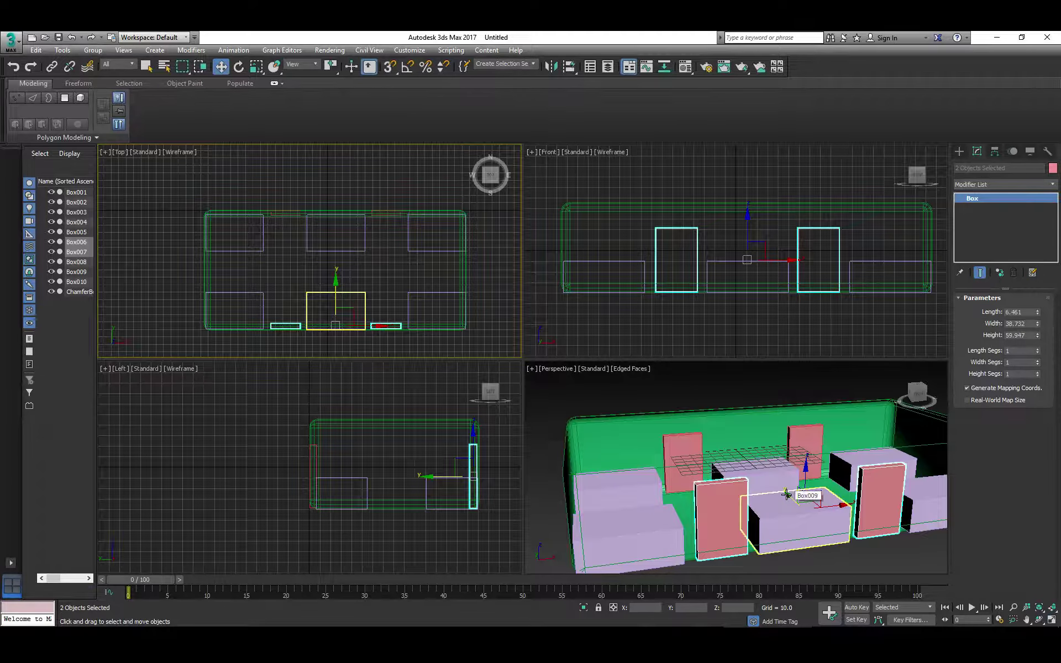
- Clone the left front upright panel as one instance, about 84 units back, between the front and back rows of boxes
click(721, 505)
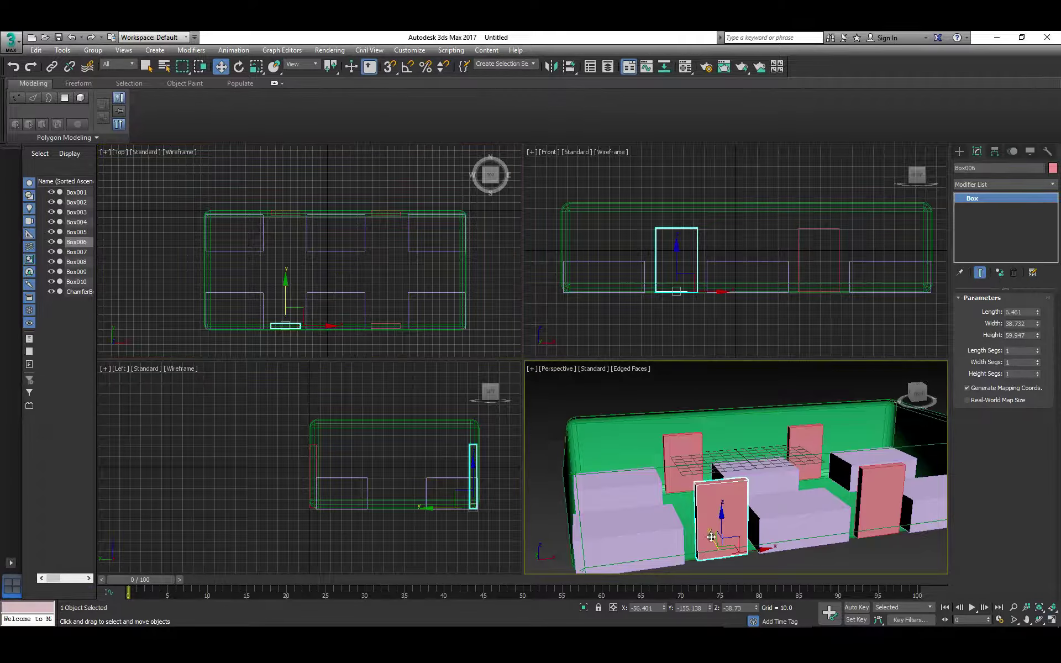
drag(712, 541, 690, 503)
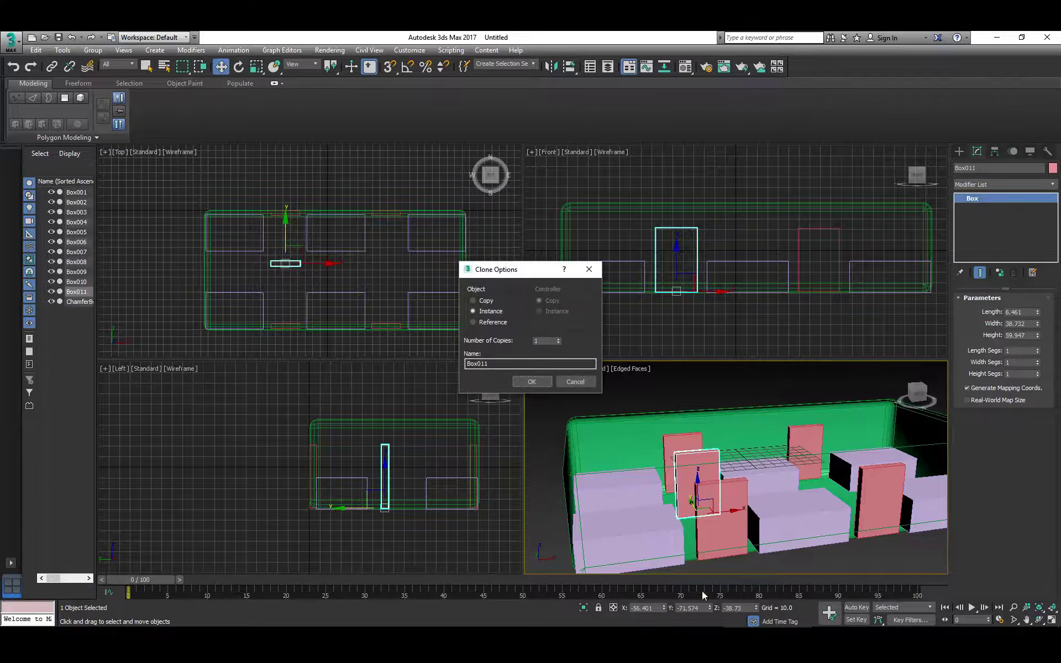
click(530, 382)
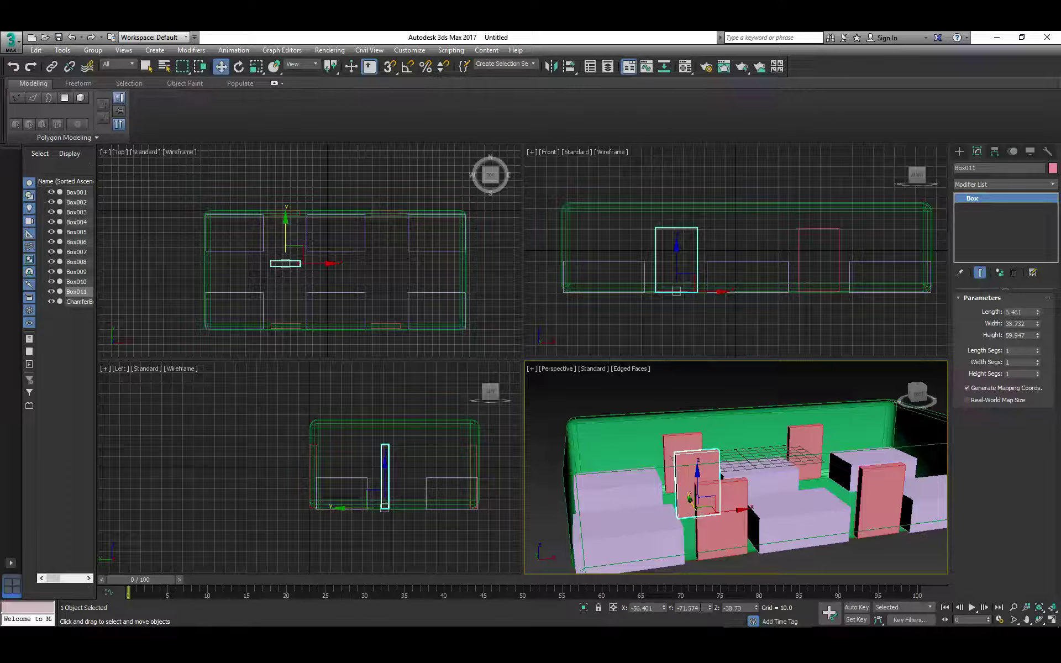
key(e)
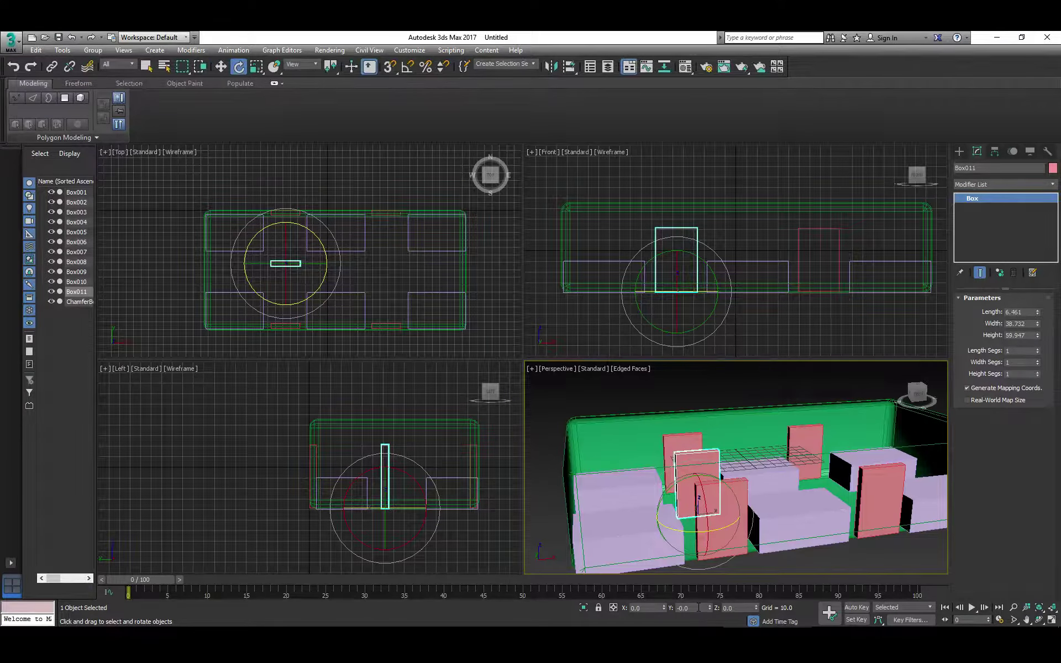
double_click(699, 607)
text(90)
key(Return)
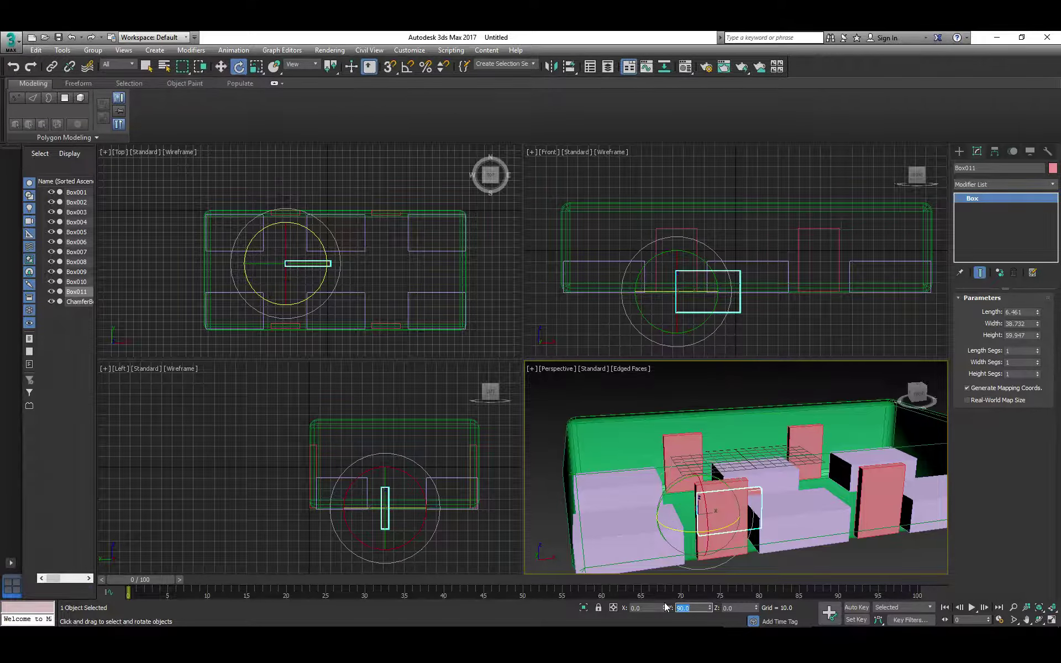
text(0)
key(Return)
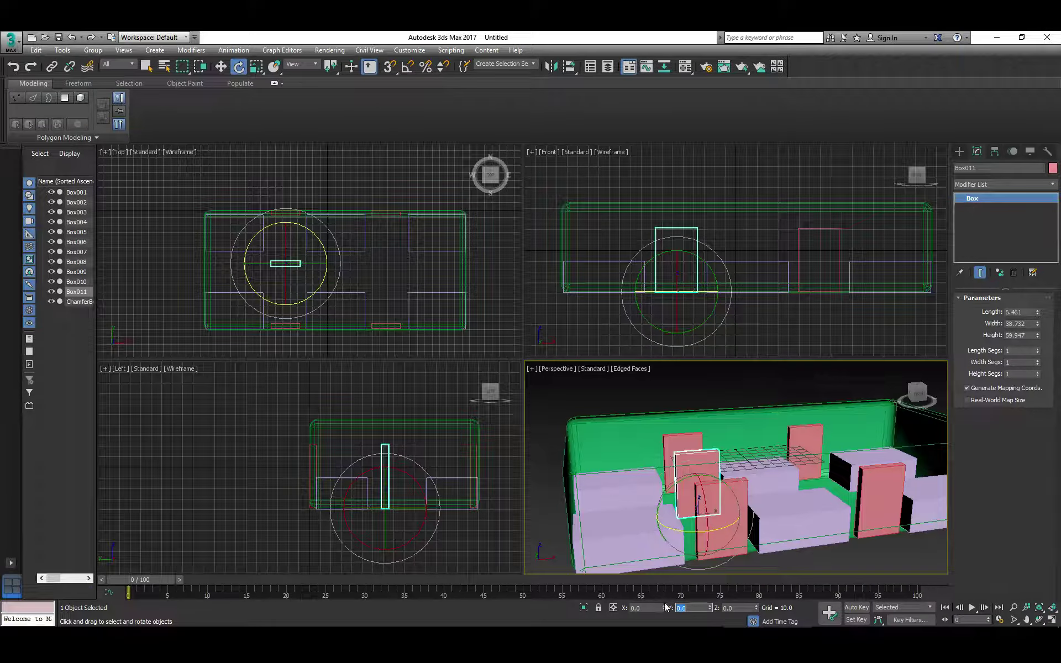
- Rotate the cloned upright panel 90 degrees about the Z axis so it faces along the room's length
key(Tab)
text(9)
key(Return)
key(w)
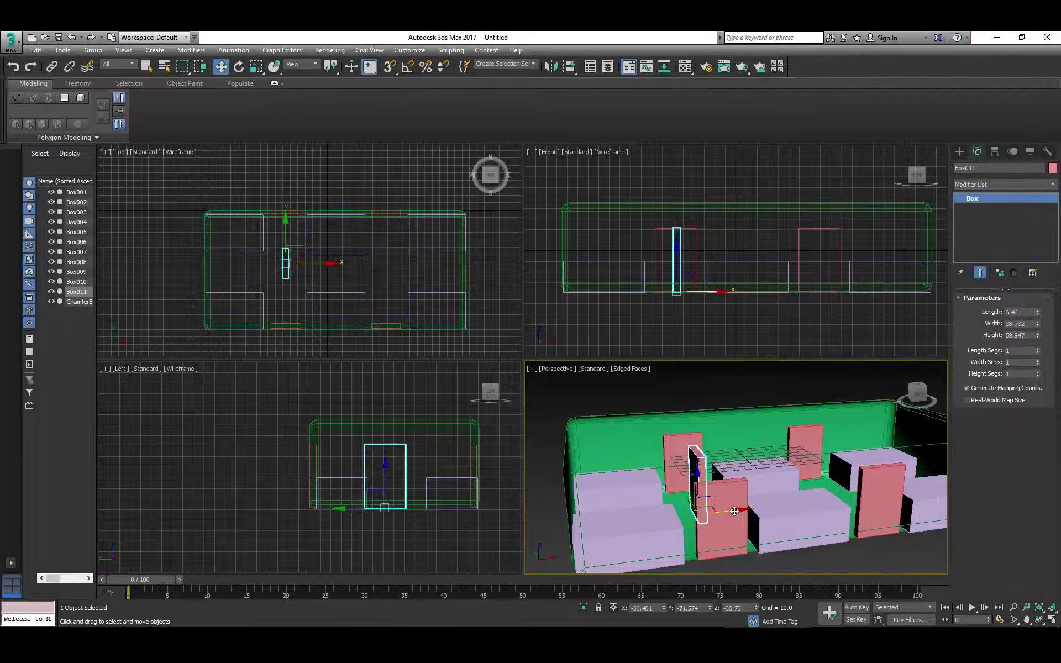
- Move the rotated panel to the chamfer box's left end wall, centred between the rows, and clone it onto the right end wall
drag(735, 513, 603, 521)
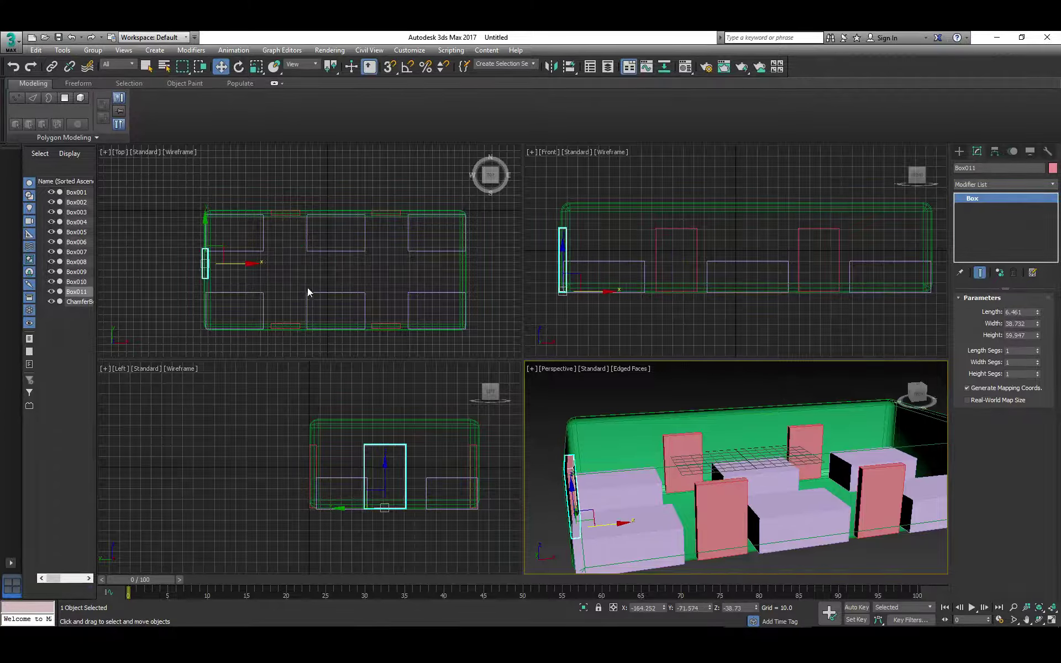
drag(202, 224, 205, 230)
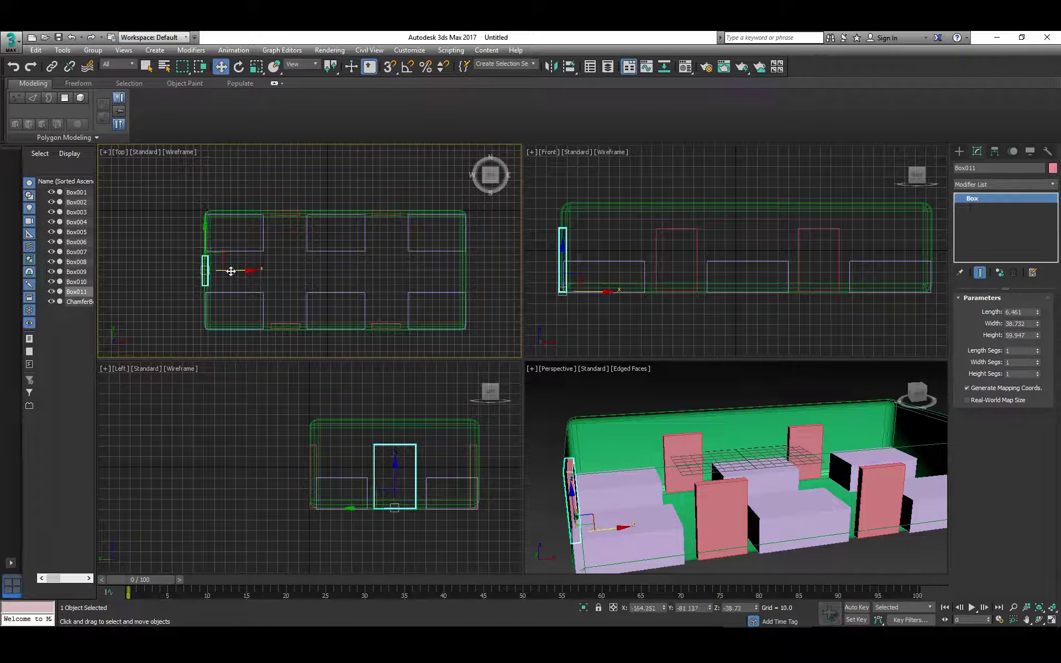
drag(230, 270, 487, 274)
click(530, 382)
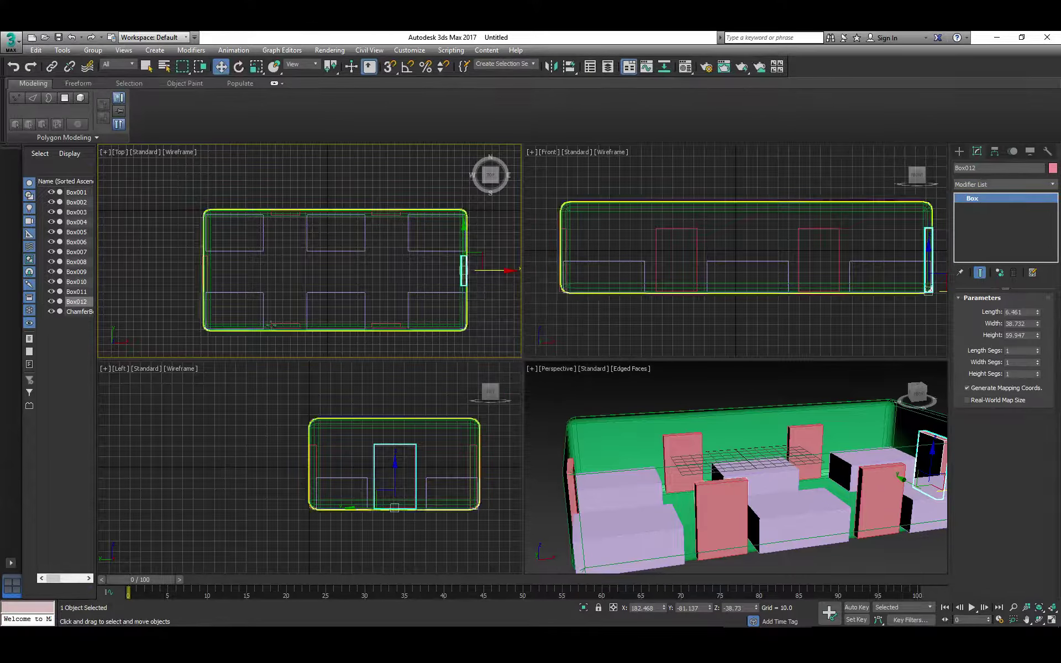
- Widen the chamfer box to about 446.3 and shift it left so its right wall sits just outside the right end panel
click(205, 250)
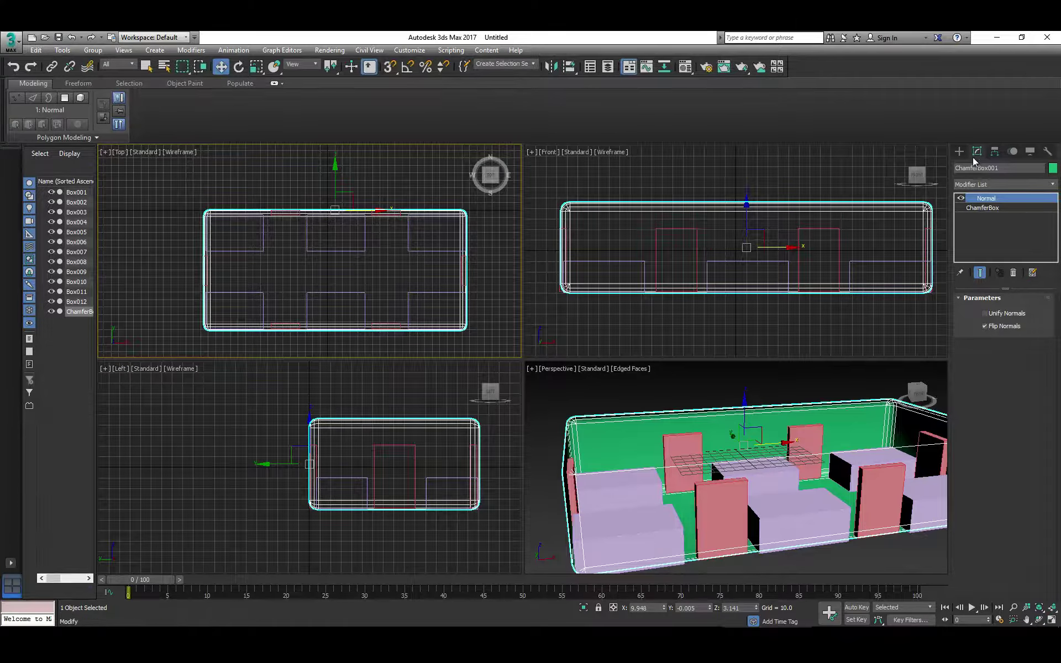
click(984, 228)
click(983, 208)
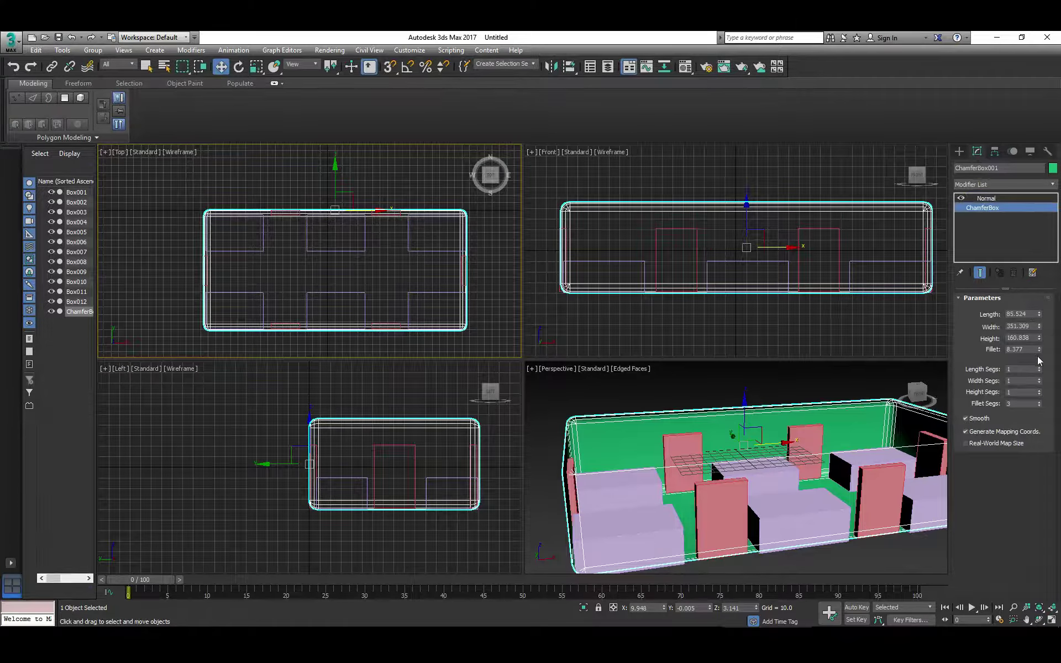
drag(1040, 329, 1037, 312)
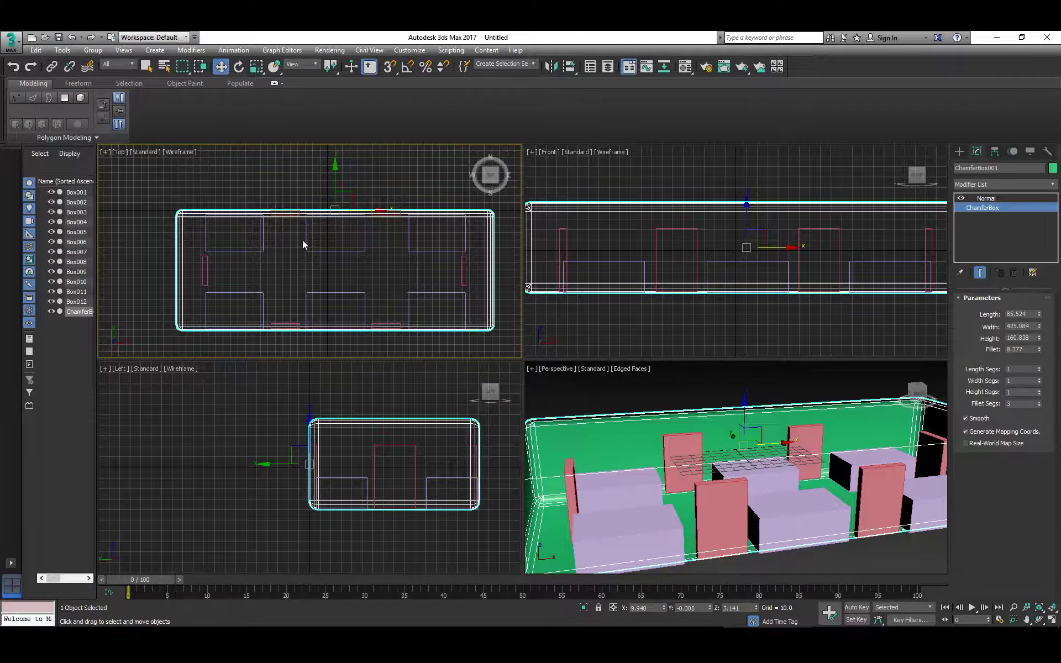
drag(370, 212, 344, 211)
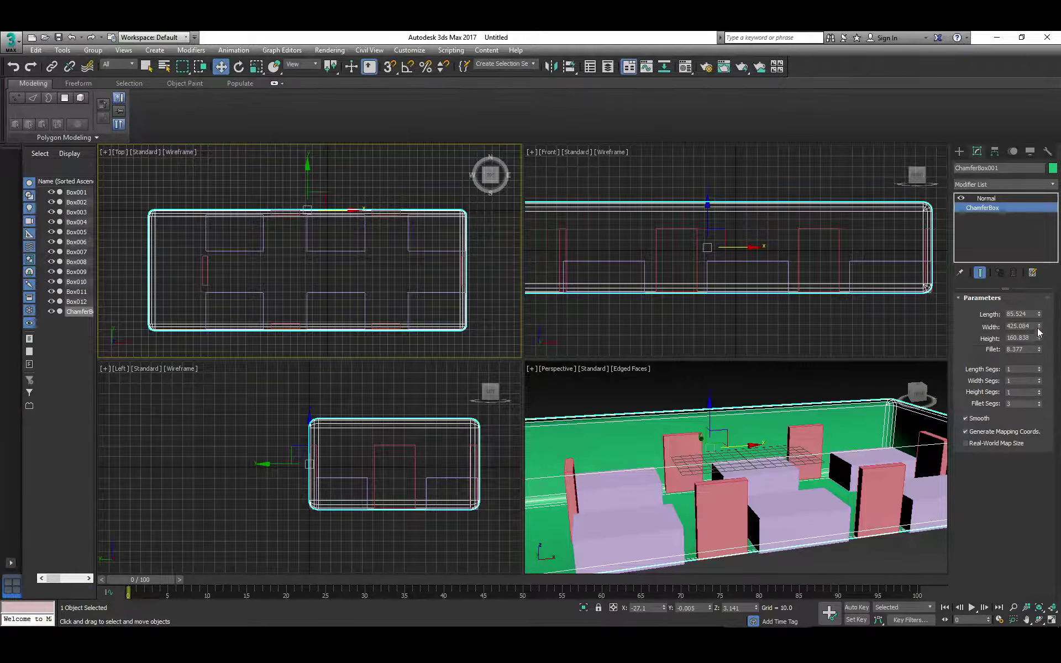
drag(1040, 327, 1040, 317)
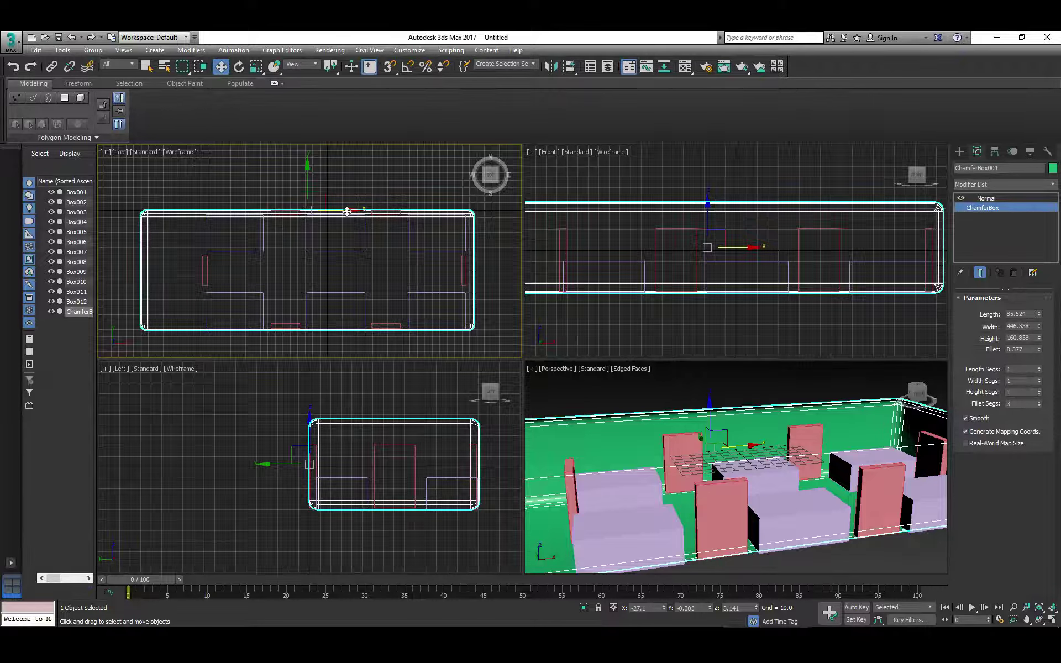
drag(346, 211, 342, 211)
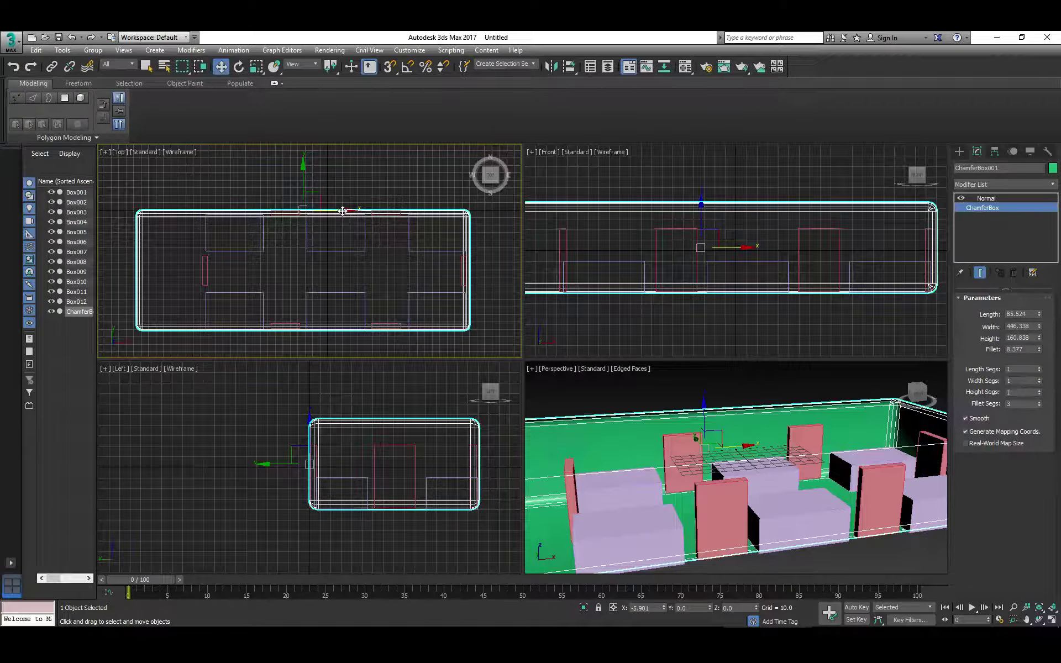
drag(342, 210, 343, 211)
- Create a thin partition box about 171.8 × 5.9 × 74.8 in the Top view, across the chamfer box just left of the left end panel
click(959, 151)
click(979, 220)
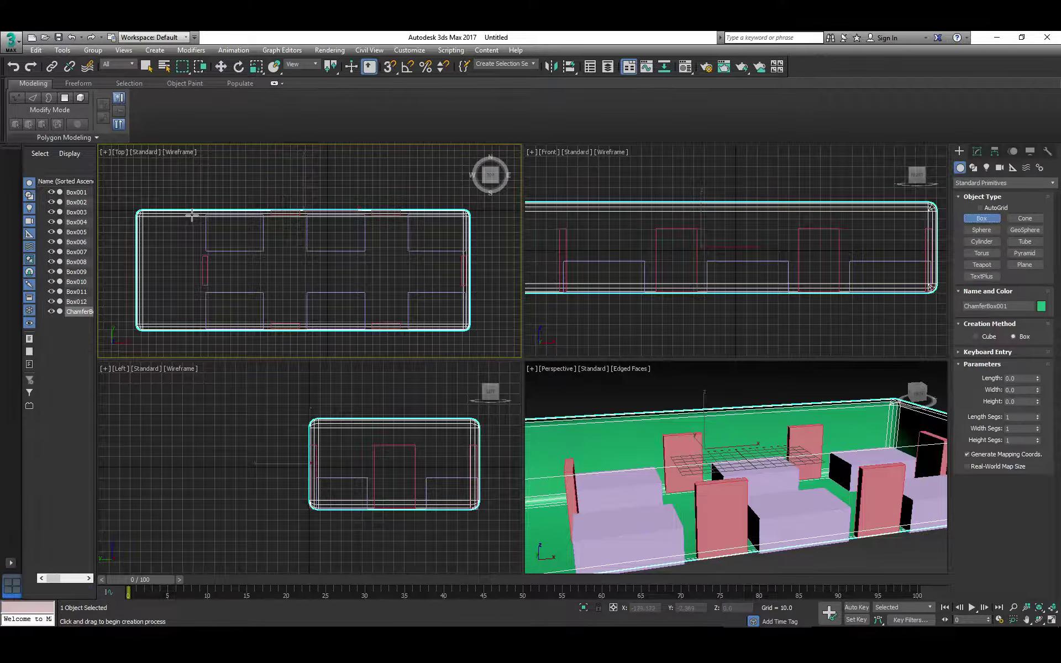
drag(189, 219, 195, 338)
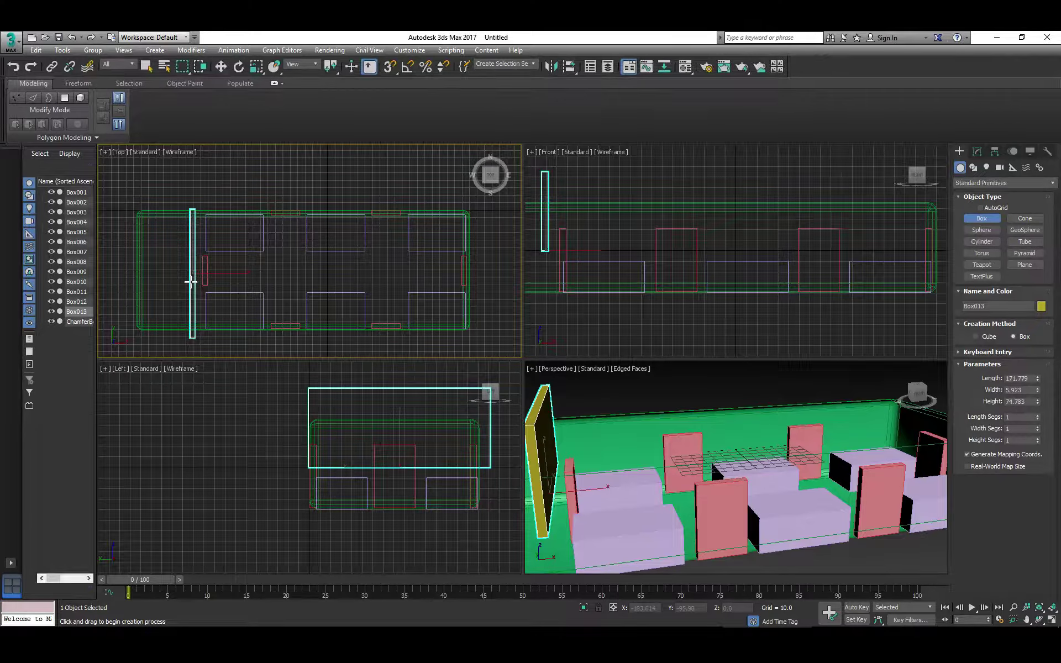
- Seat the partition on the room floor, centred across the chamfer box, and set its height to about 84.5
key(w)
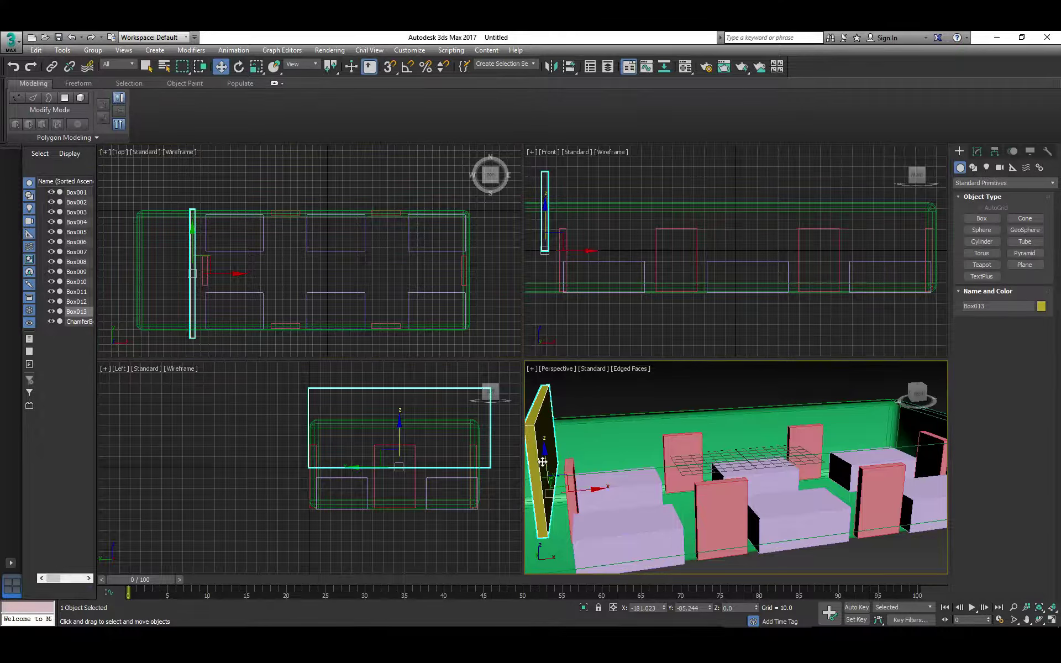
drag(544, 461, 386, 508)
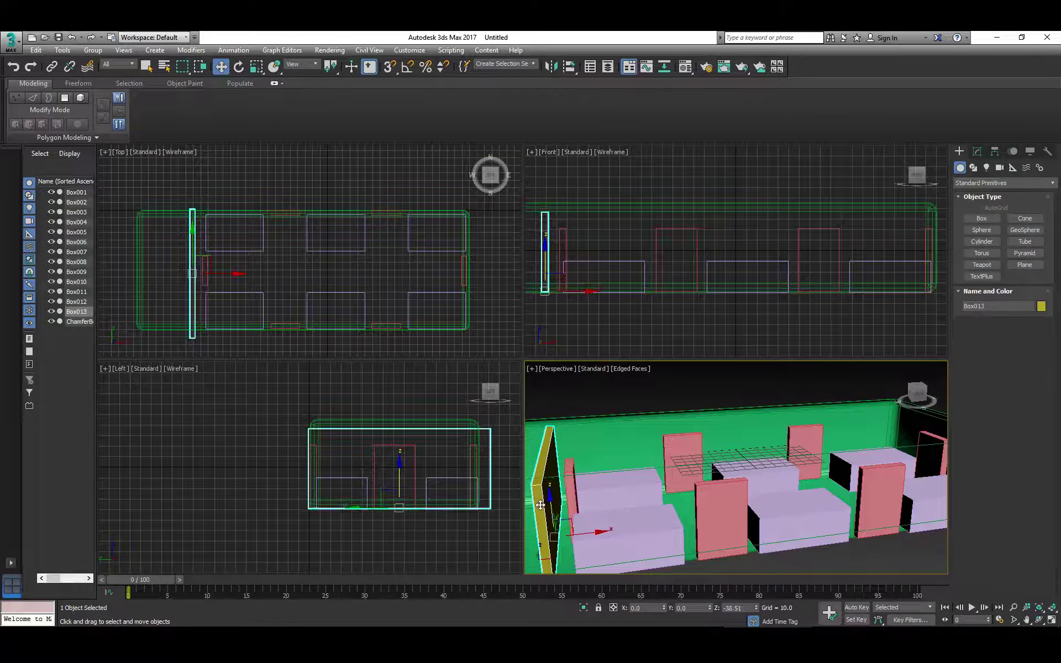
click(409, 508)
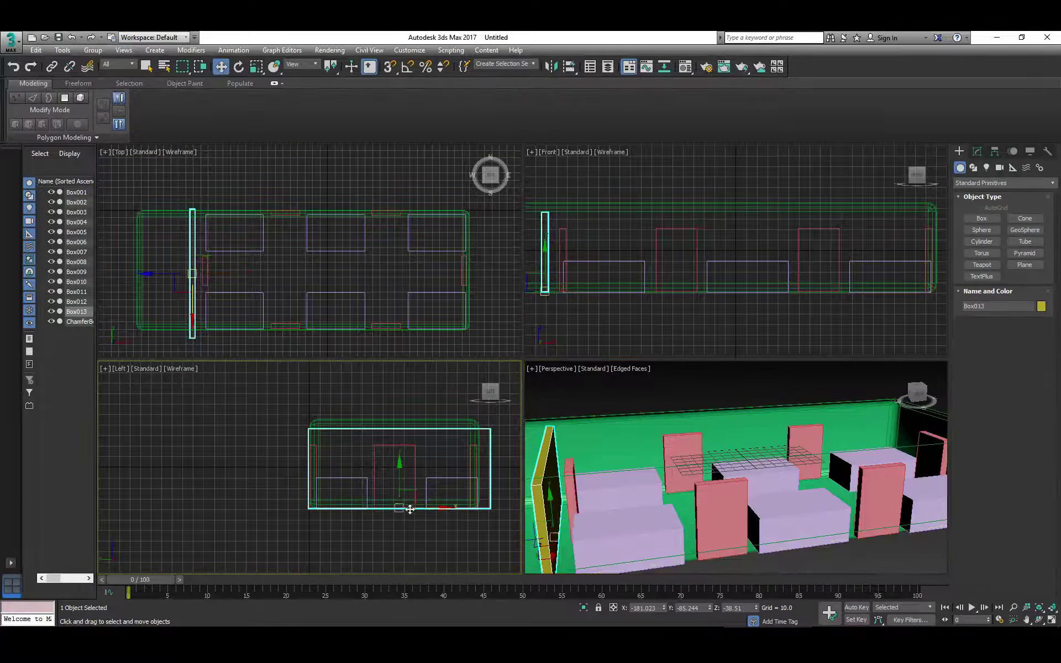
drag(429, 506, 421, 507)
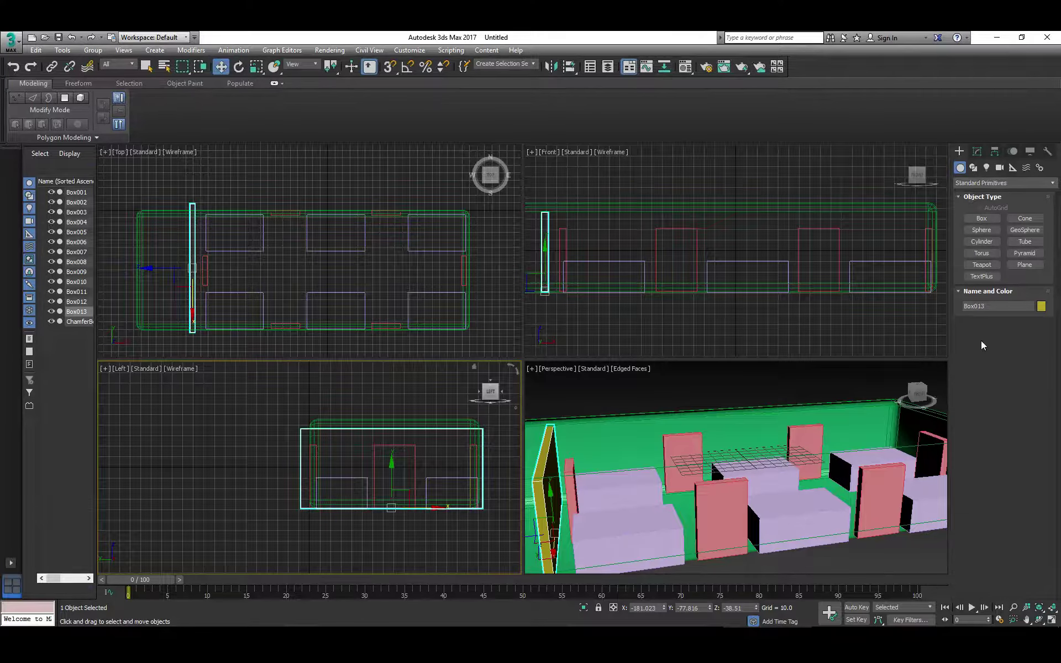
click(977, 151)
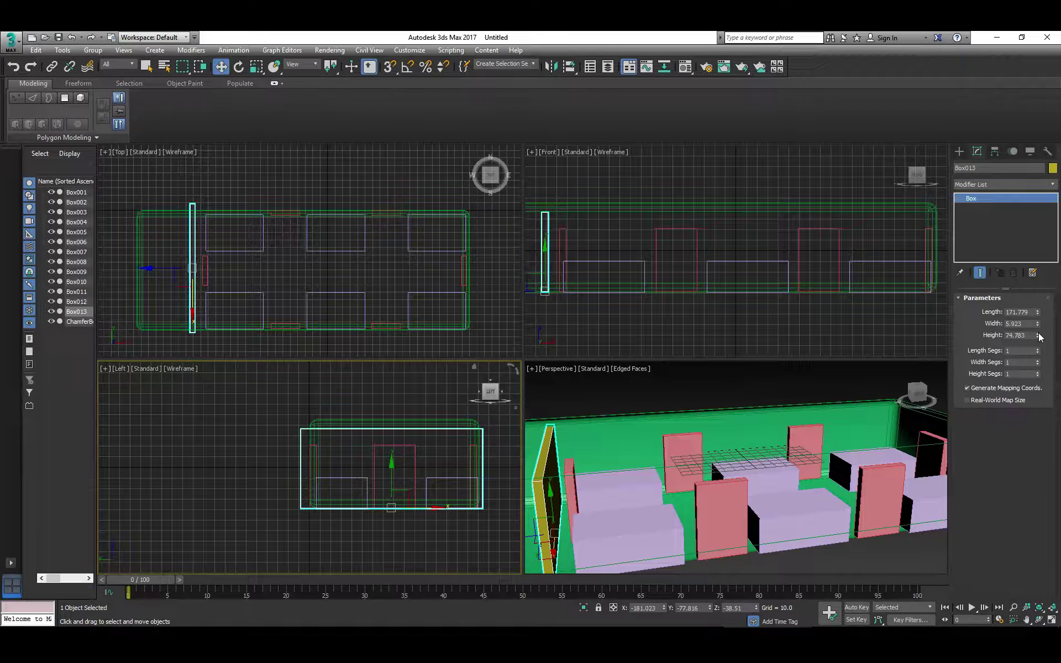
drag(1037, 335, 1037, 325)
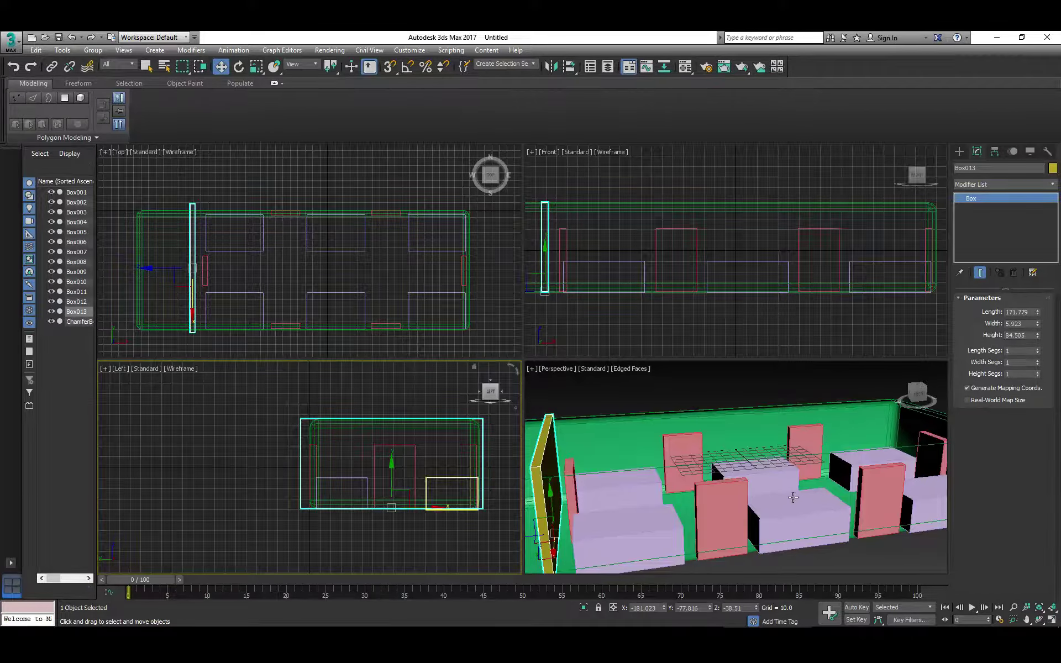
- Create a thin box about 31.4 × 58.1 and 2.6 thick in the Front view, on the back wall centred above the leftmost low box
scroll(789, 507, up, 3)
scroll(789, 507, down, 5)
alt+middle_drag(789, 507, 746, 441)
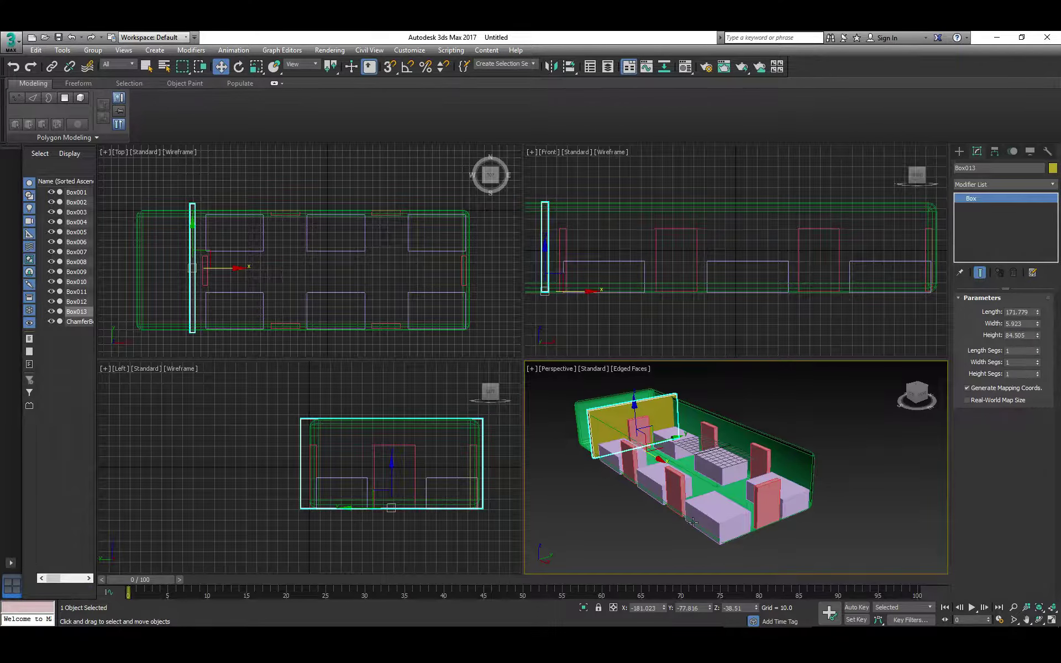
alt+middle_drag(649, 451, 637, 461)
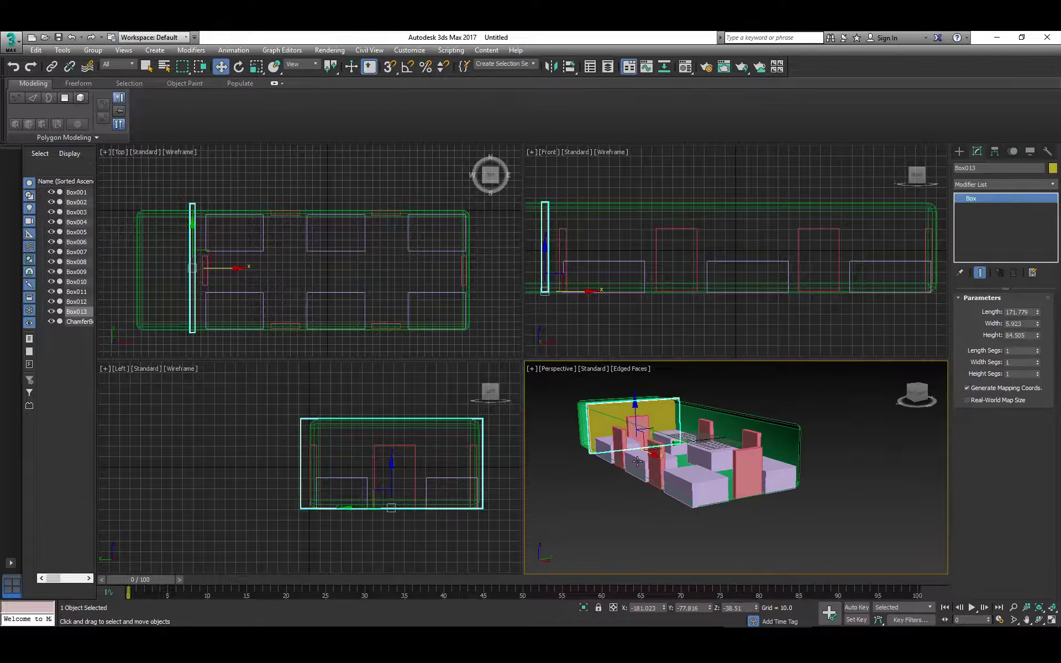
scroll(644, 454, up, 3)
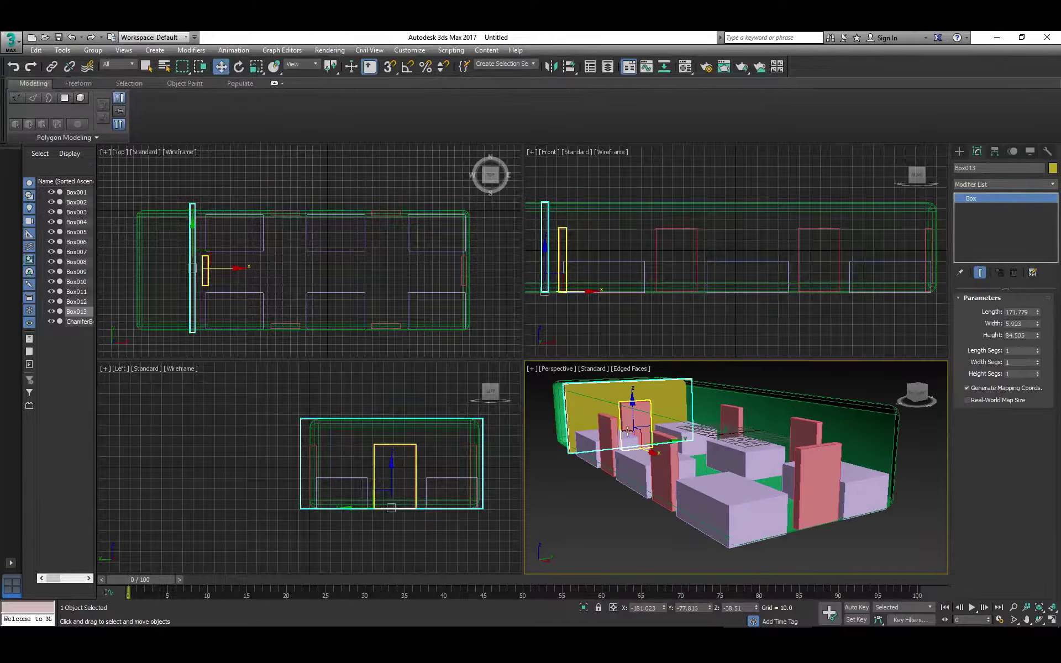
alt+middle_drag(628, 432, 618, 435)
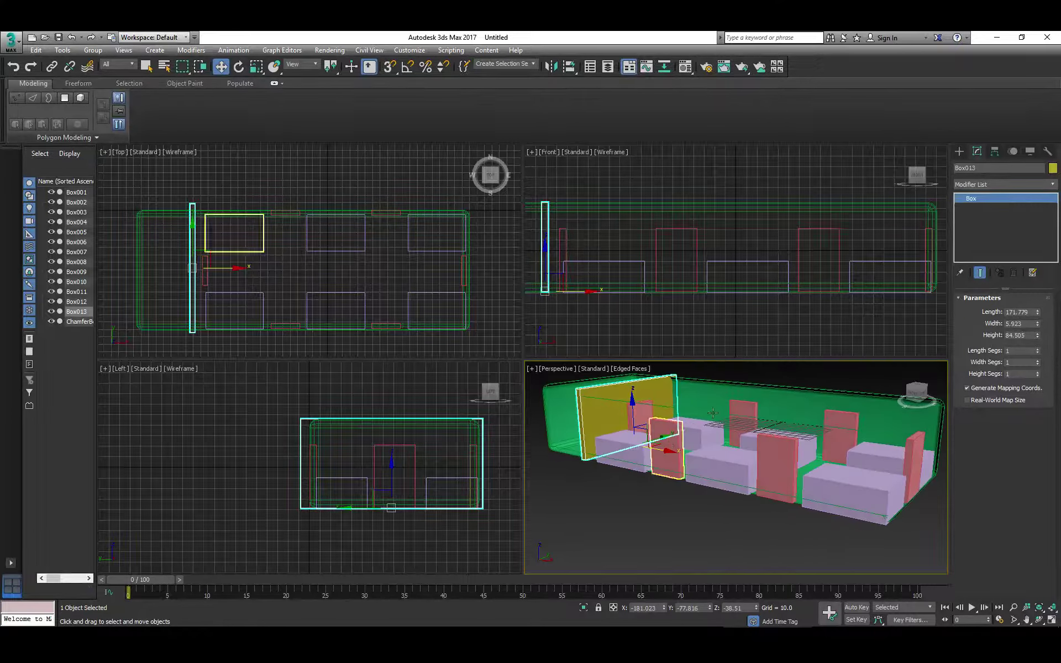
click(959, 151)
click(981, 218)
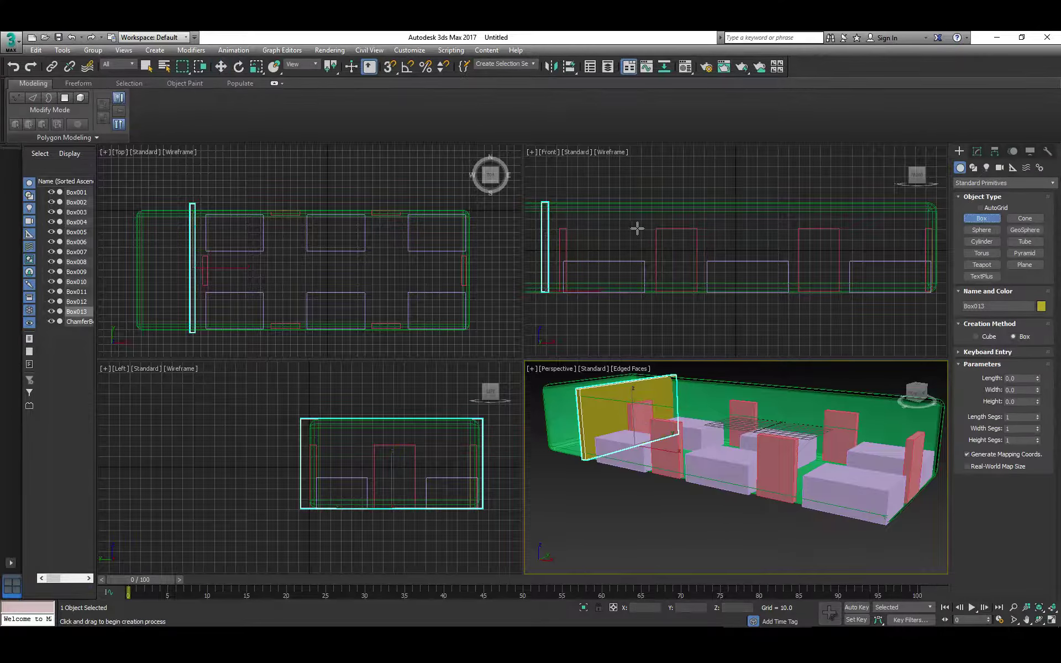
click(617, 242)
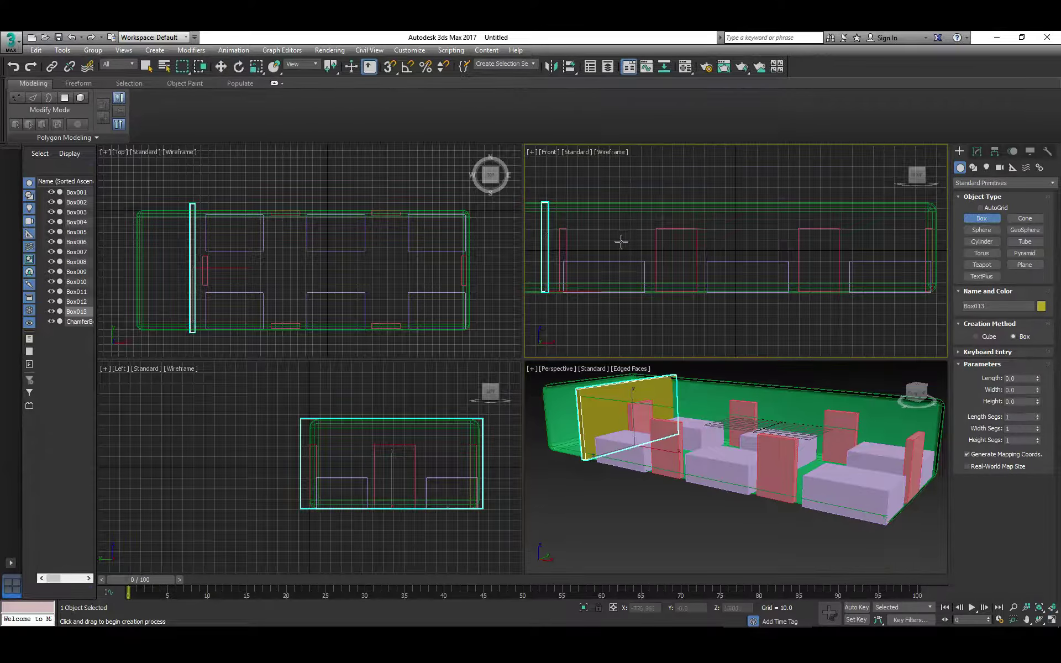
drag(640, 222, 578, 254)
click(578, 254)
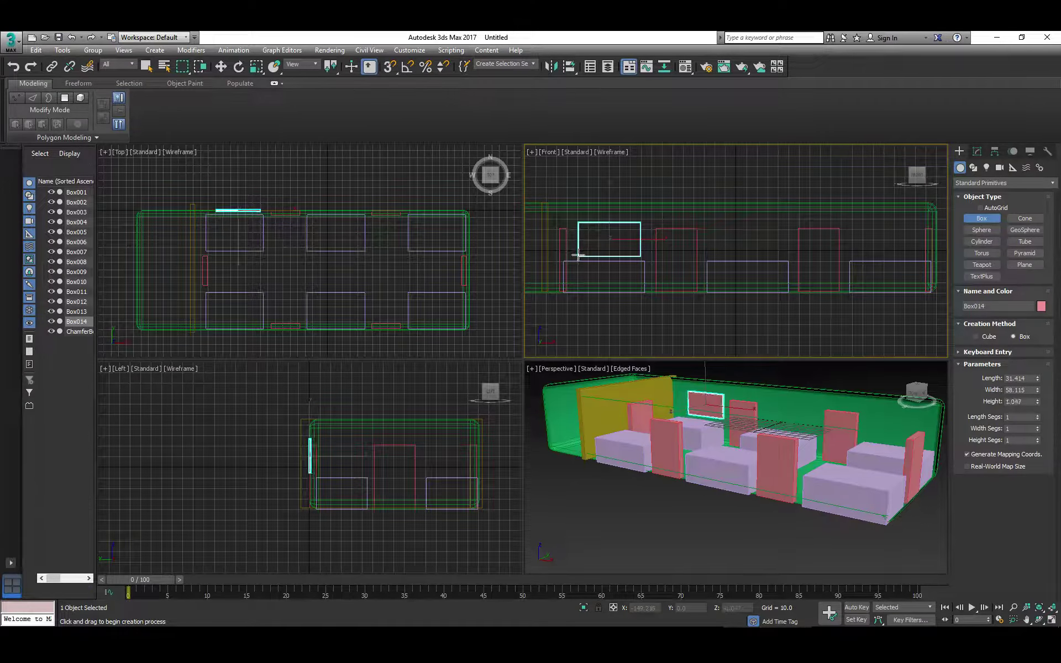
key(w)
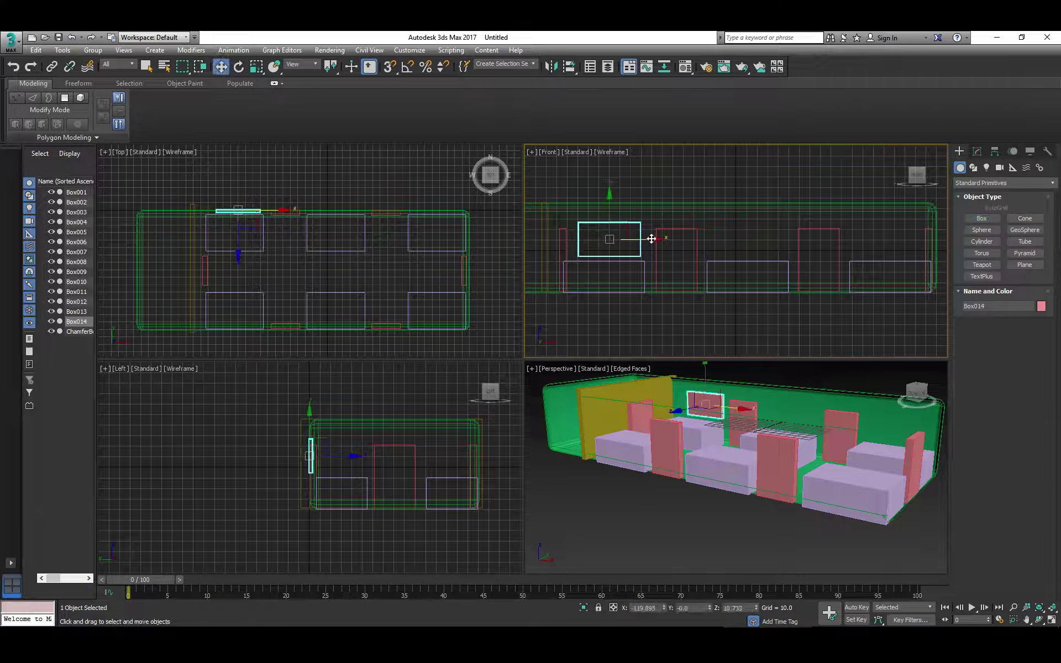
drag(652, 239, 647, 239)
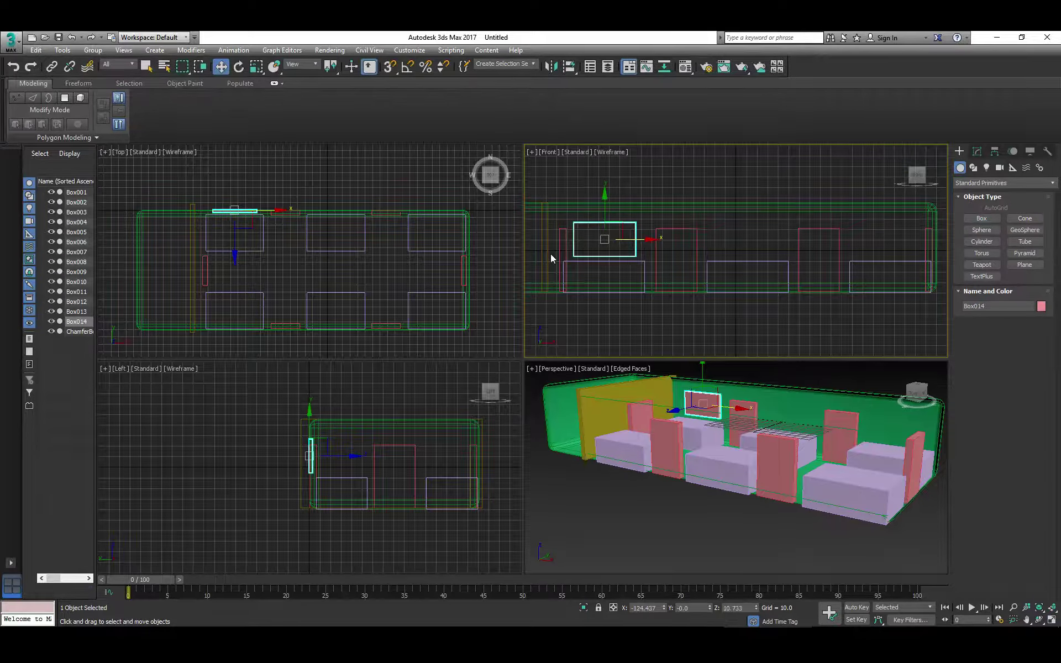
- Move the left end upright panel about 17 units left in the Front view so it sits in the partition
click(563, 238)
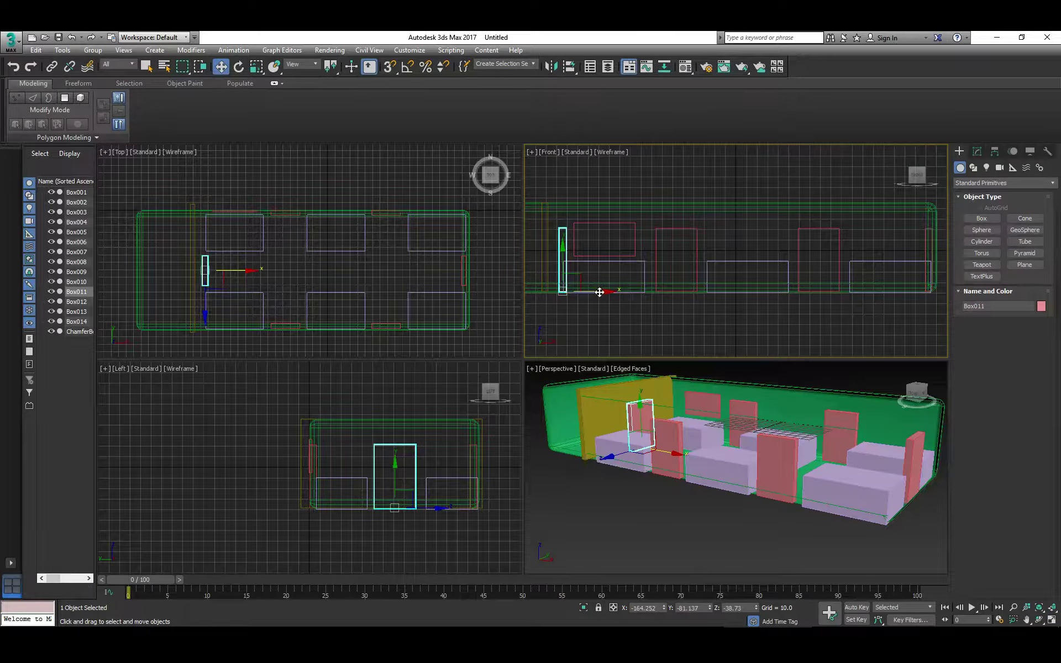
drag(599, 291, 581, 295)
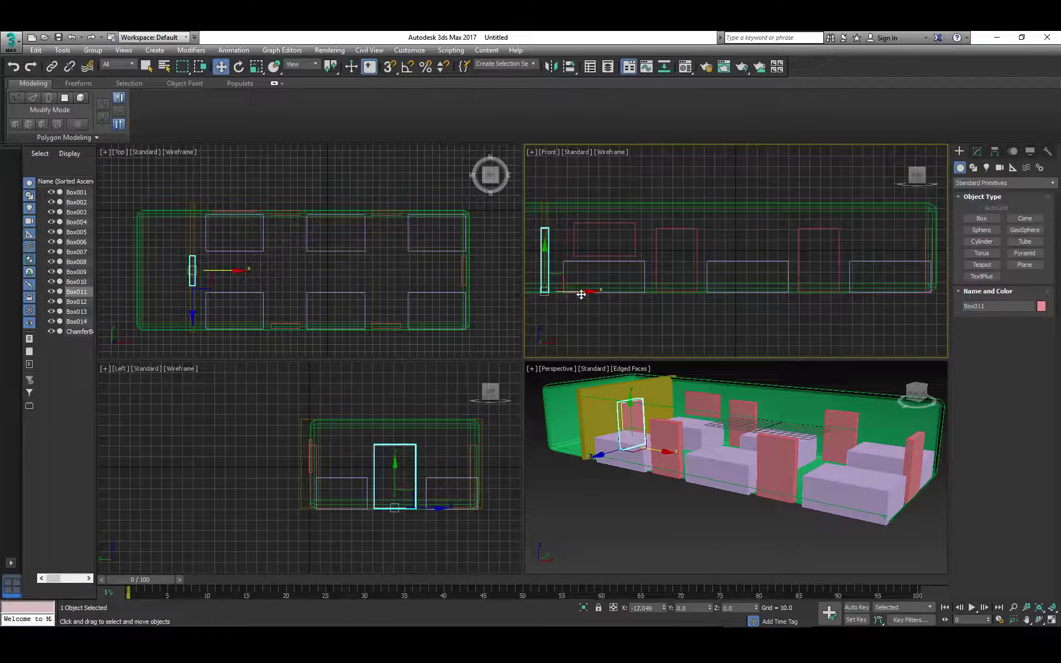
- Set the wall-mounted box's length to about 37.4 and raise it in the Front view to about Z 13.8
click(633, 247)
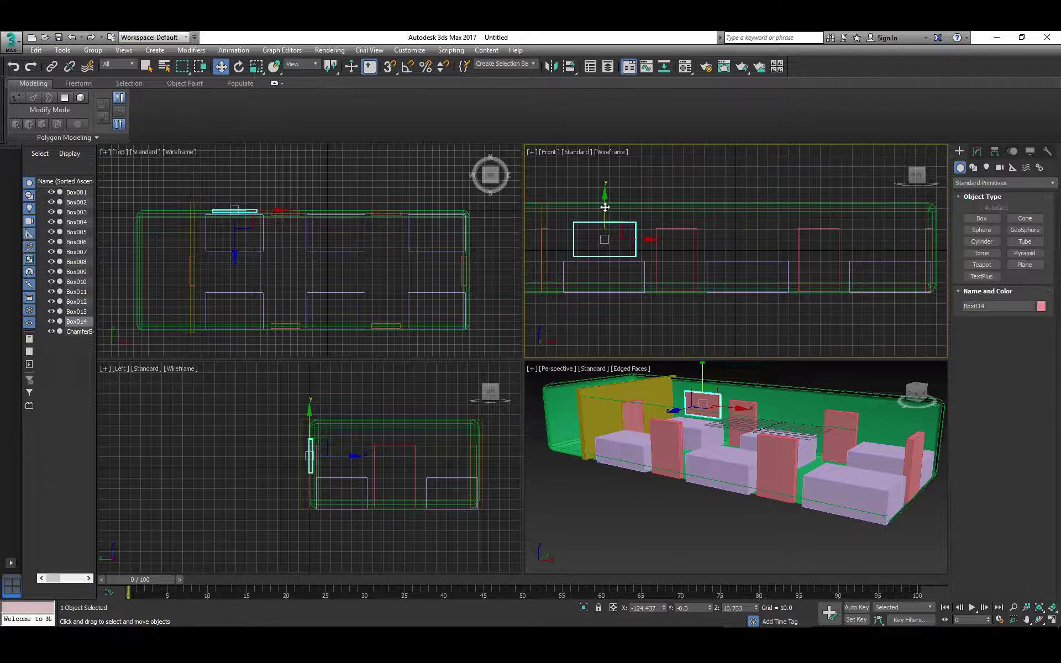
drag(605, 208, 605, 206)
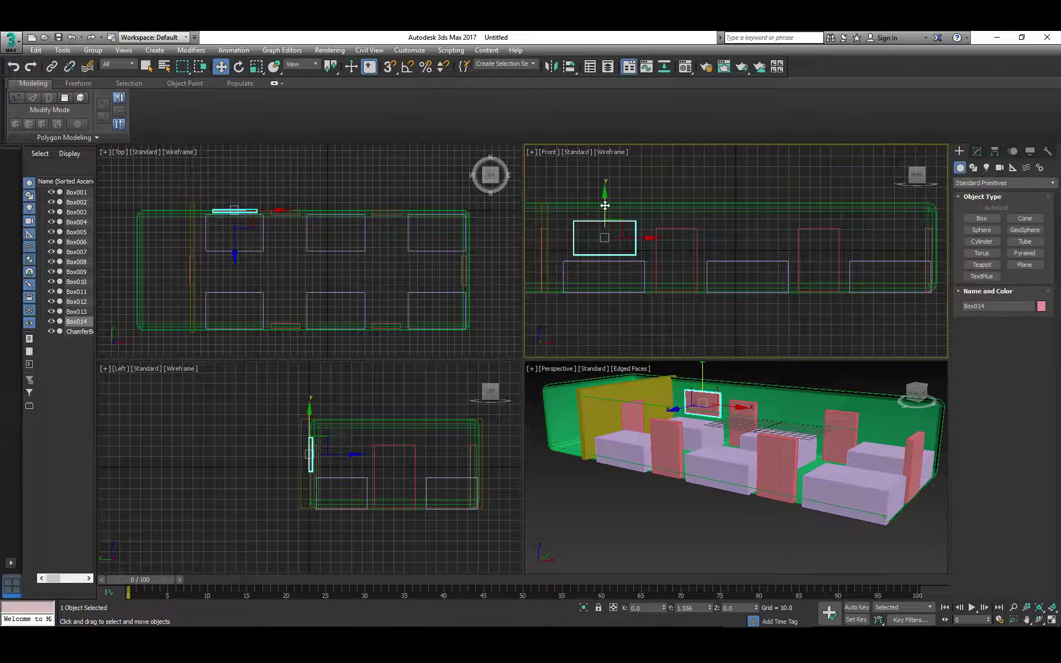
drag(606, 205, 605, 208)
click(977, 151)
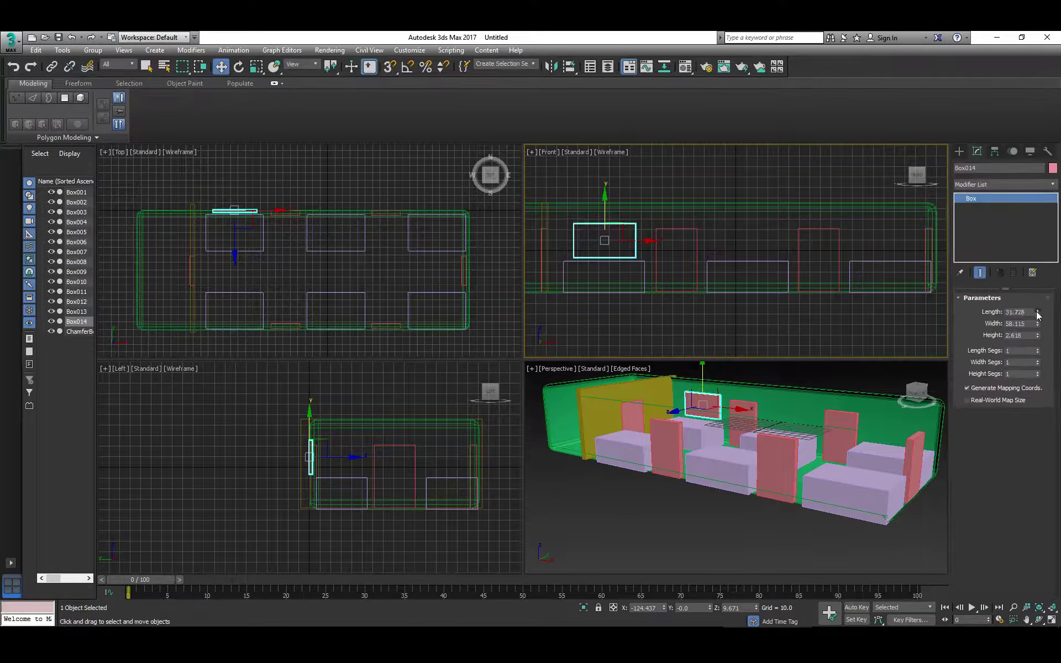
drag(1038, 314, 1038, 304)
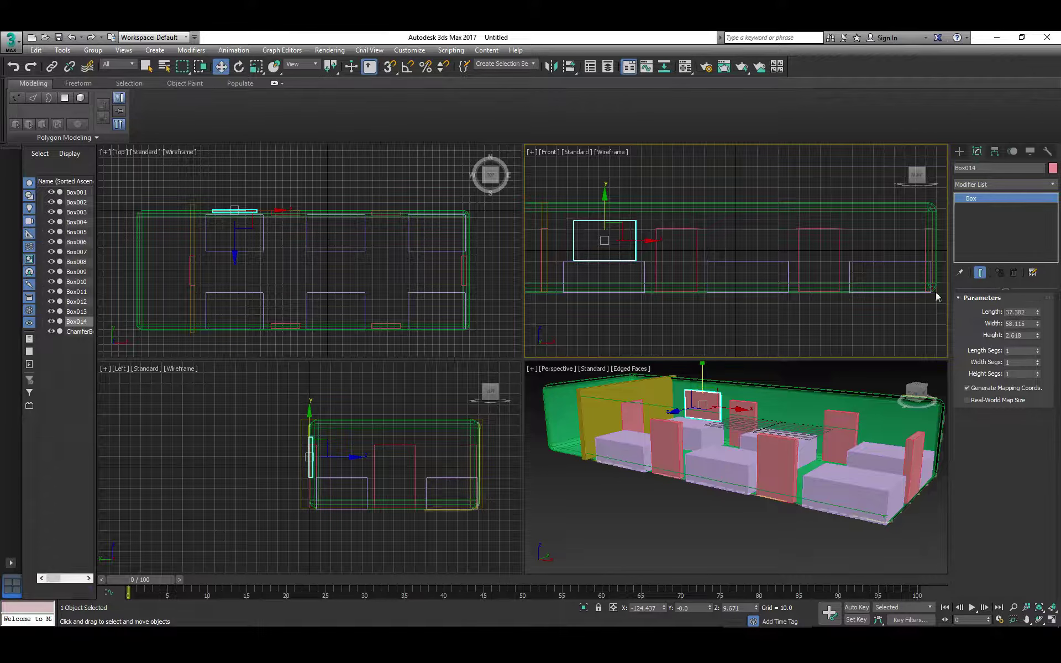
drag(606, 220, 606, 216)
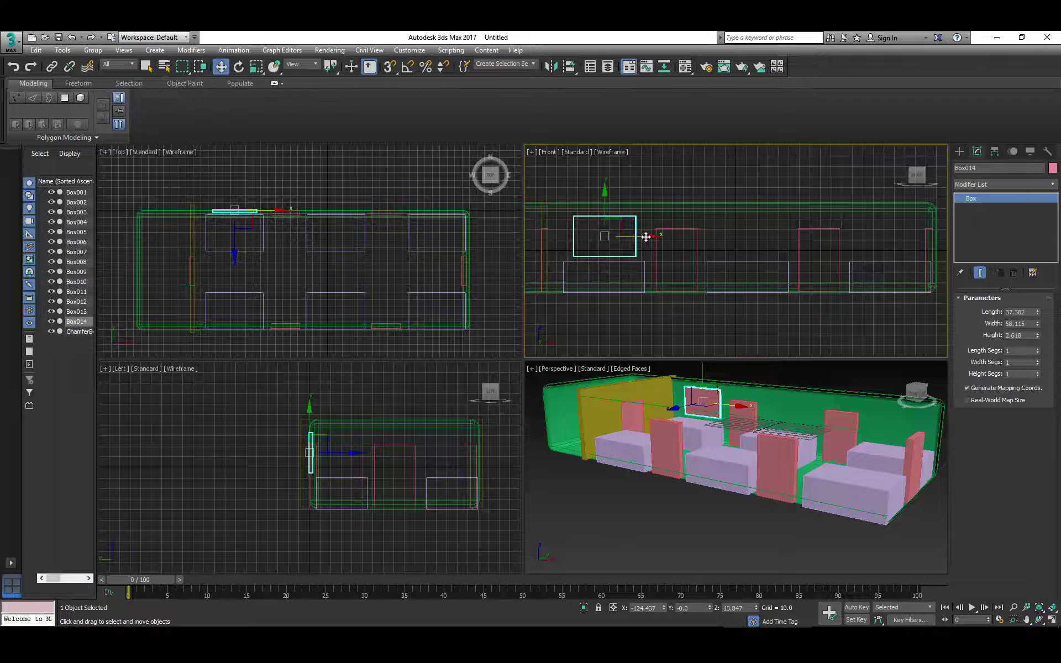
- Clone the wall-mounted box twice along the back wall, centring the copies above the middle and rightmost low boxes
drag(646, 236, 923, 236)
key(Return)
key(Return)
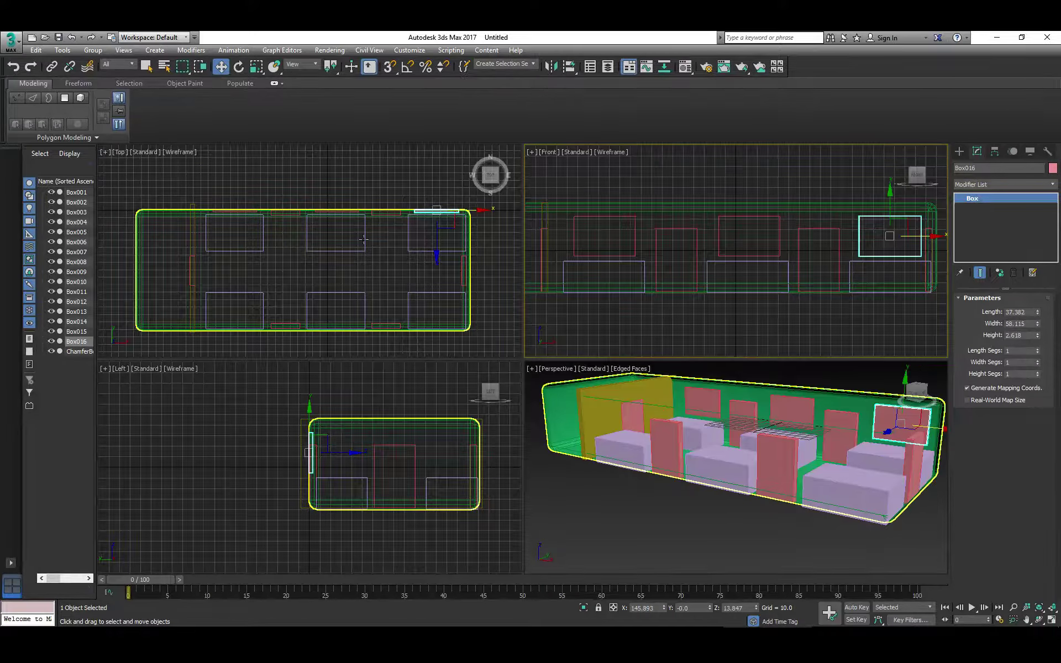
- Copy all three wall-mounted boxes about 157 units across the Top view onto the opposite long wall
ctrl+click(779, 239)
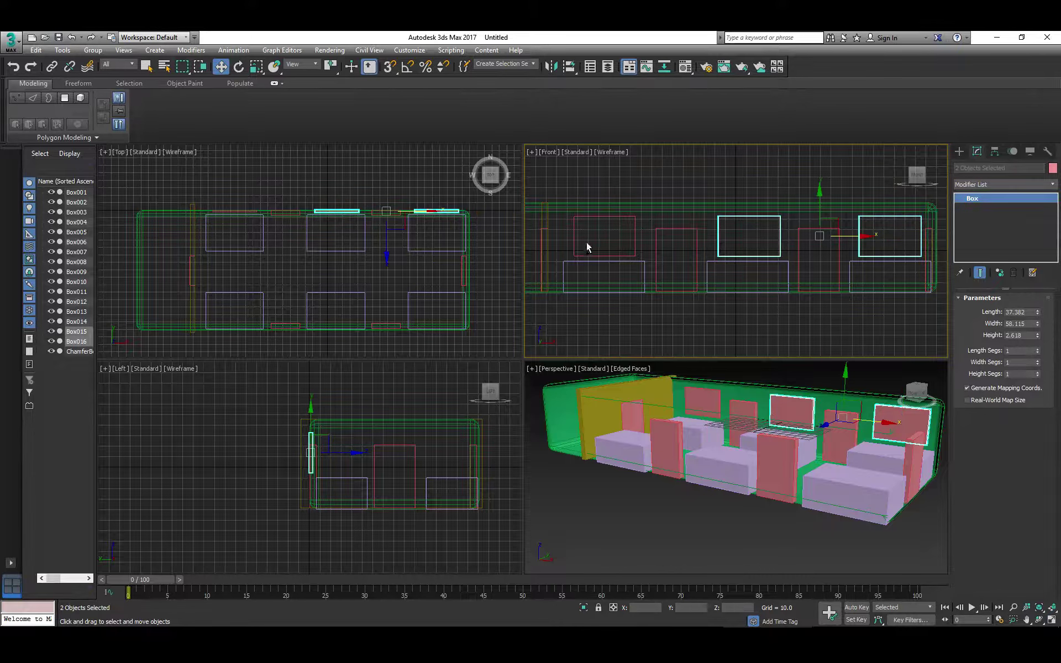
ctrl+click(633, 230)
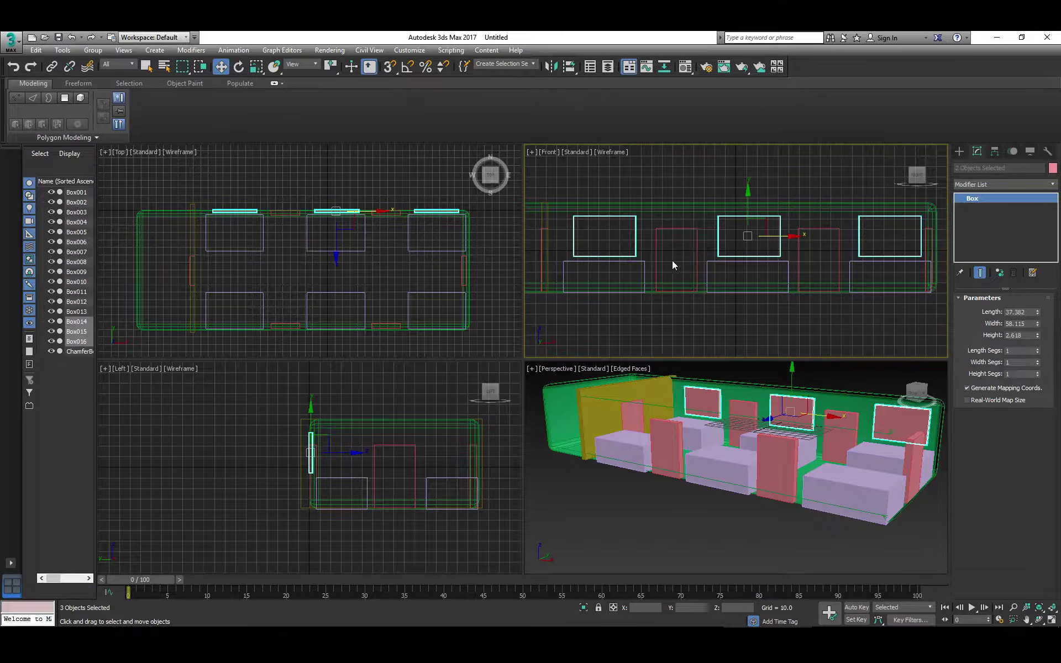
right_click(327, 234)
drag(336, 179, 323, 296)
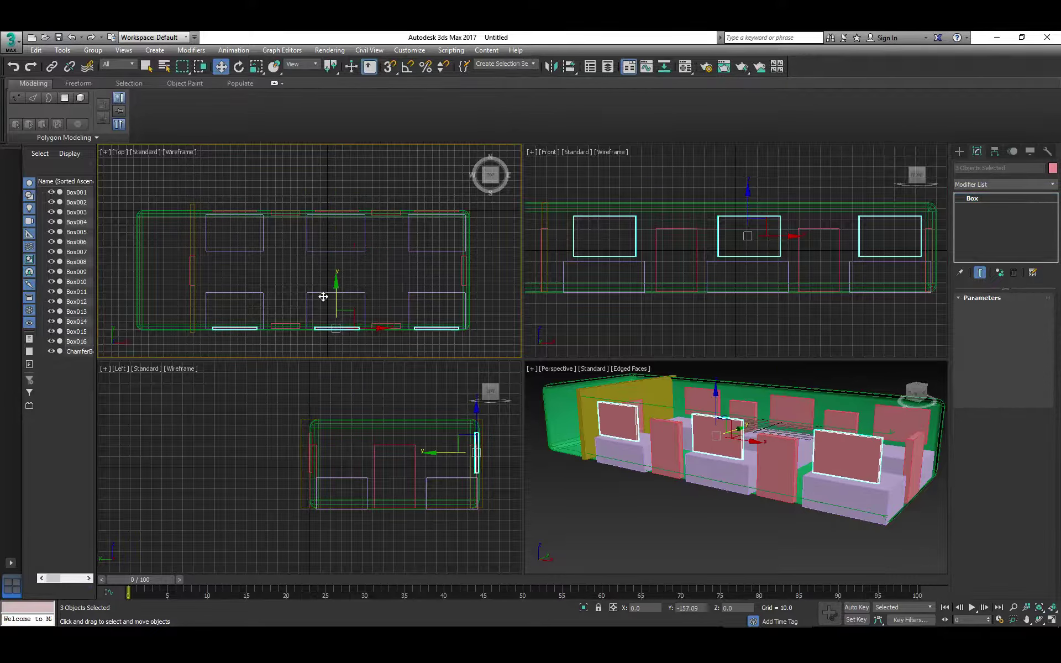
click(532, 381)
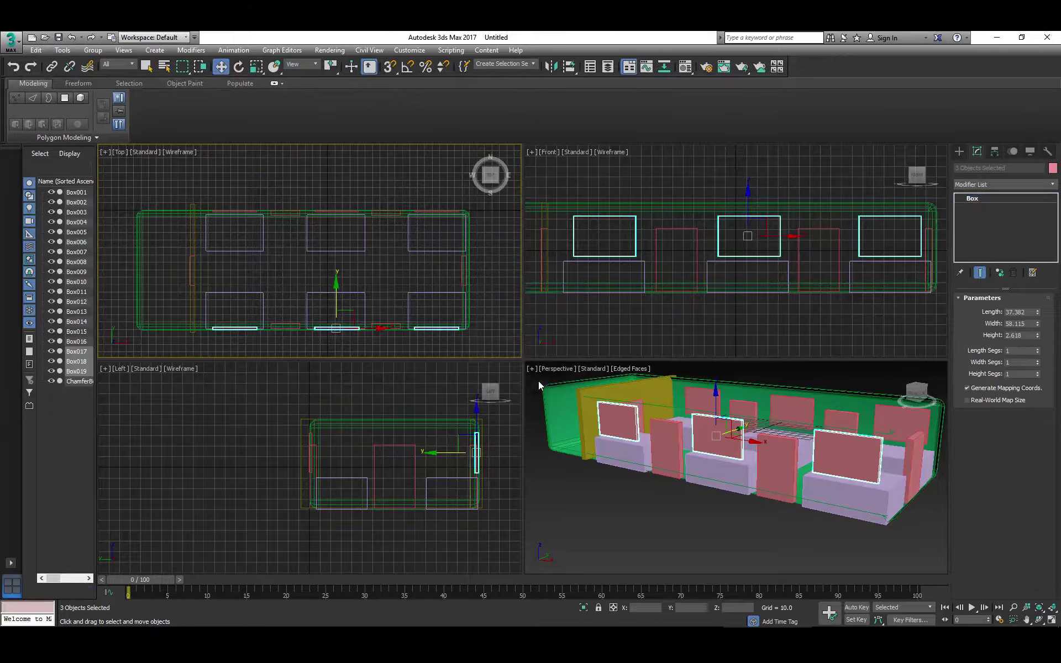
click(662, 490)
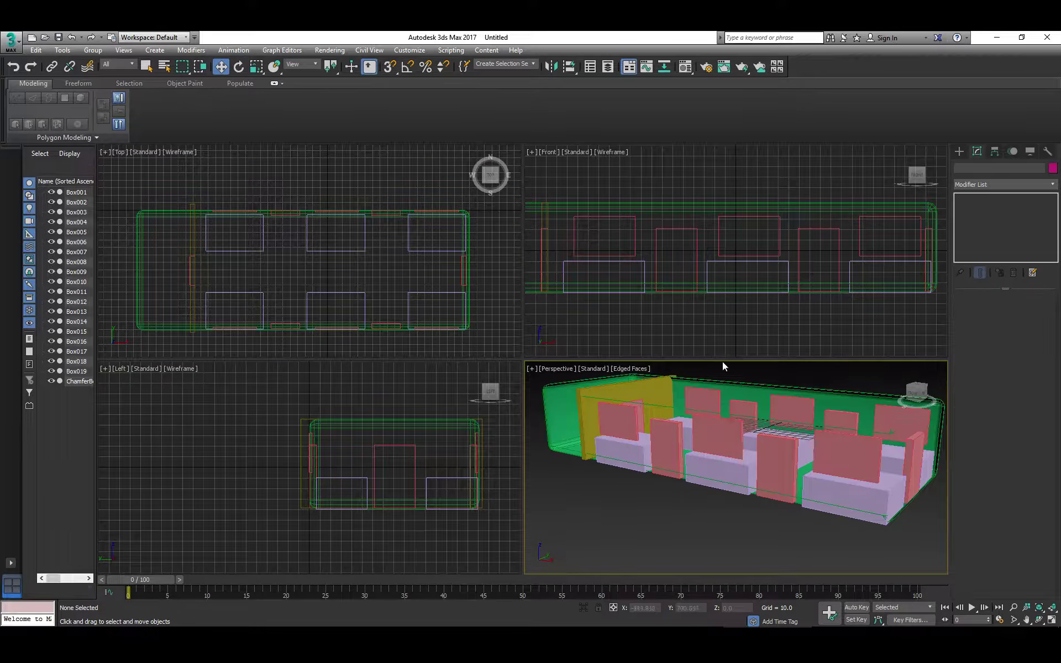
- Raise the height of the linked upright panels to about 70.7
click(750, 405)
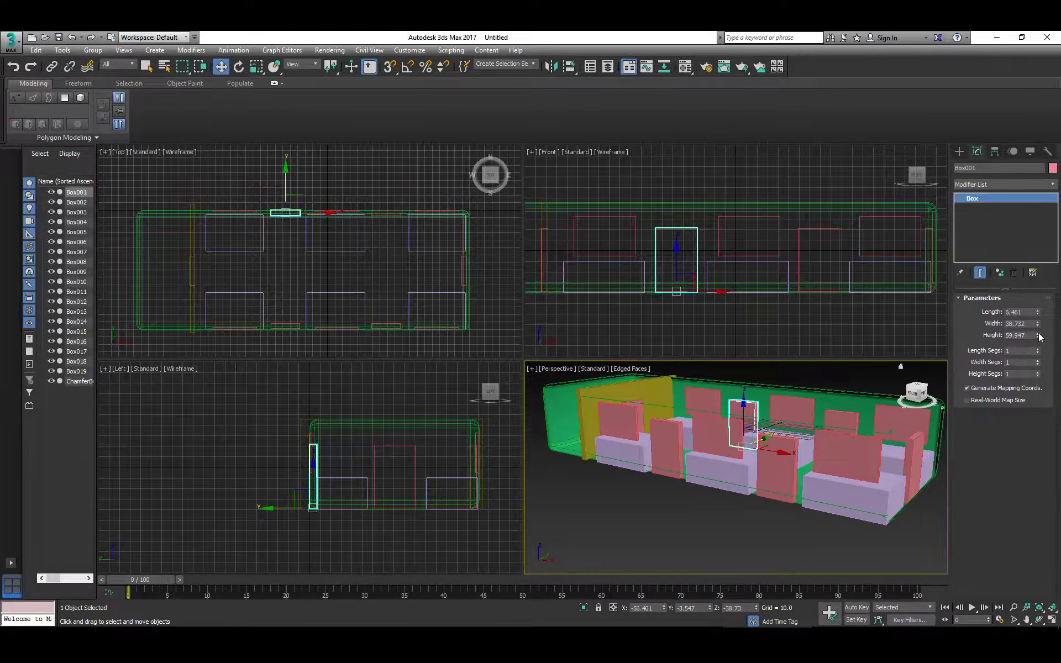
drag(1040, 337, 1035, 324)
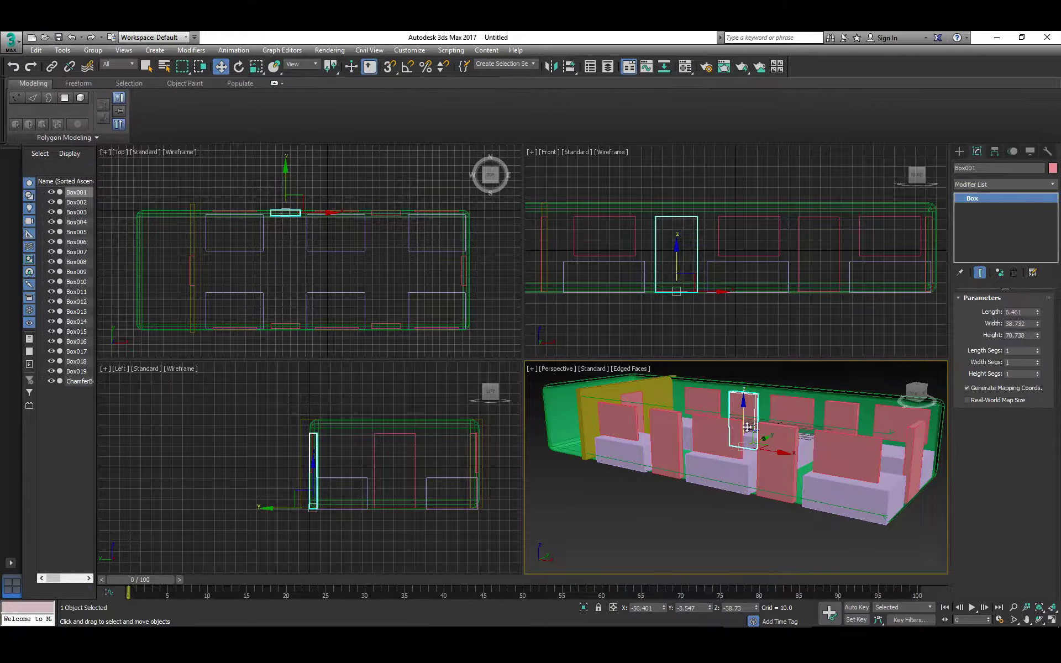
- Create a plane about 45.2 × 373.9 in the Top view along the central aisle and lower it to the room floor
alt+middle_drag(746, 465, 716, 486)
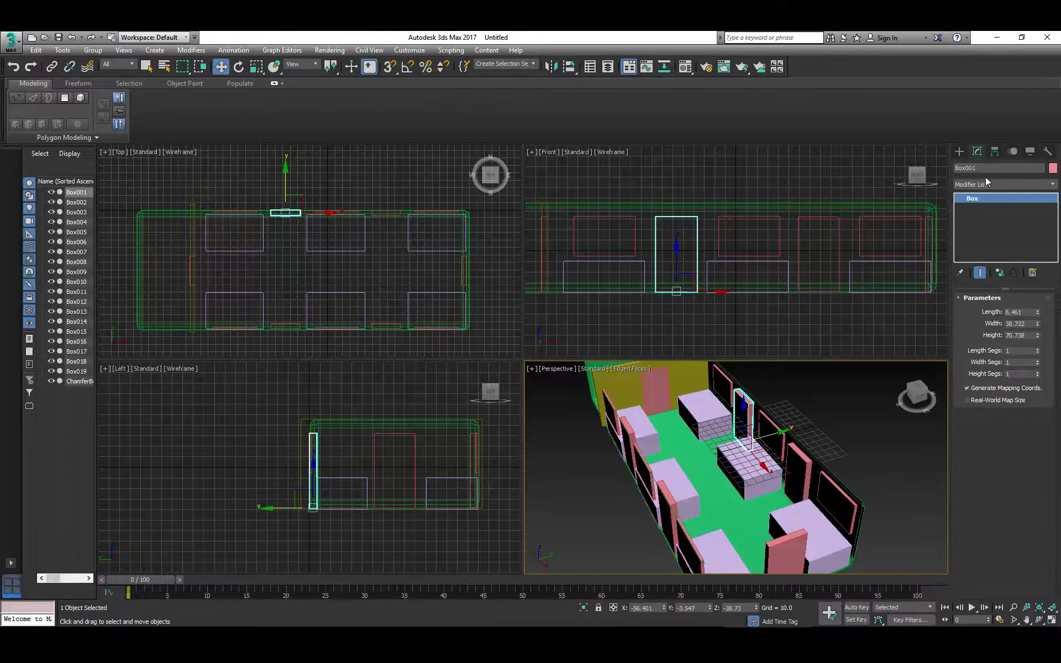
click(960, 151)
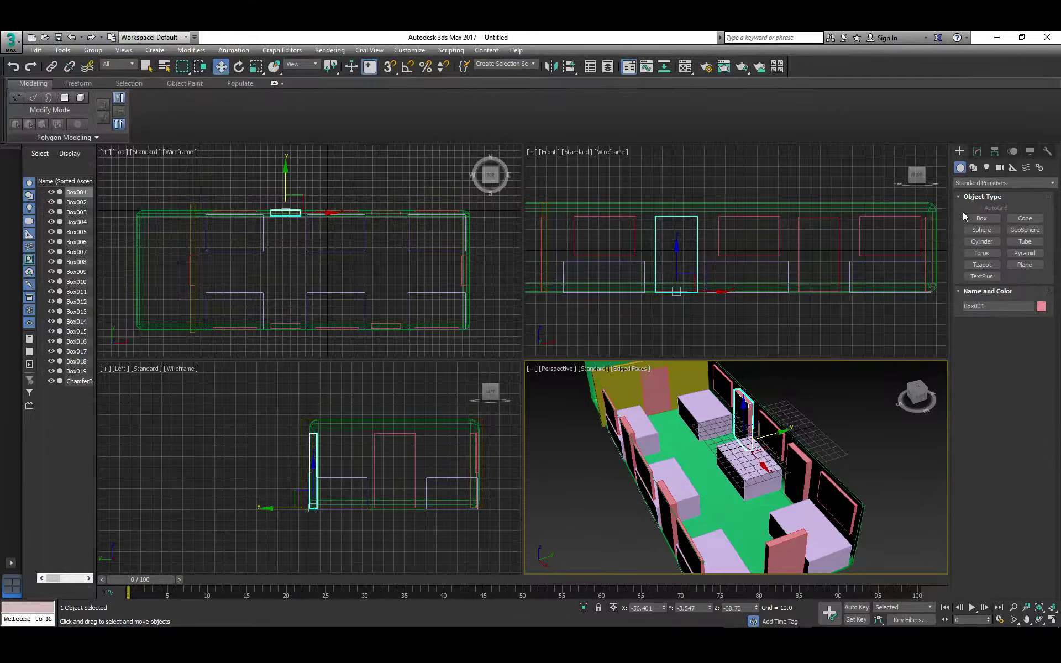
click(1025, 265)
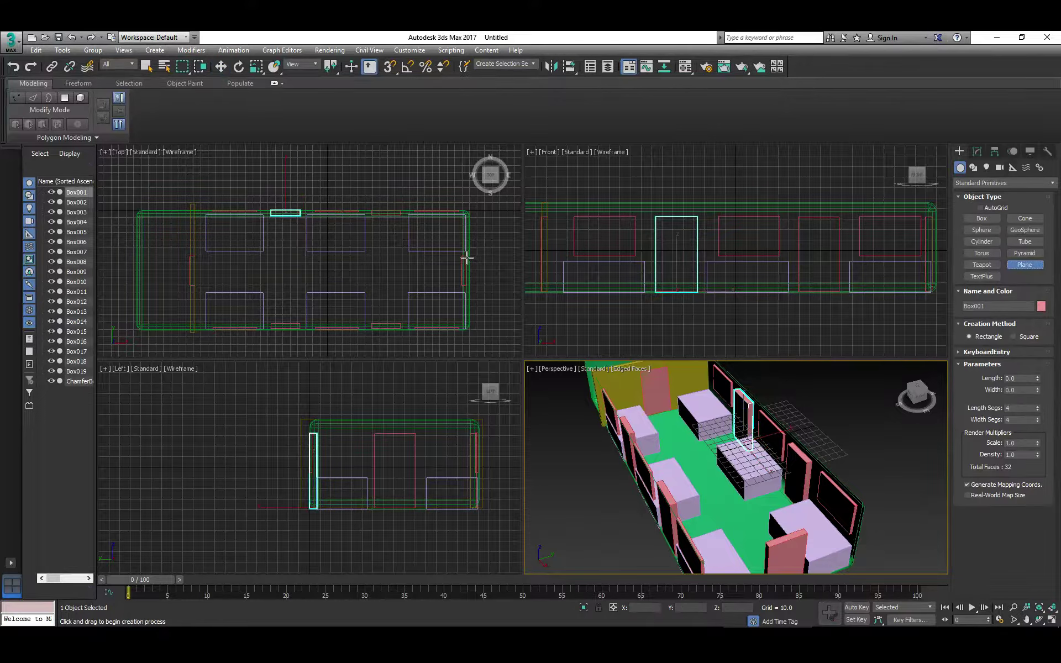
drag(469, 255, 191, 289)
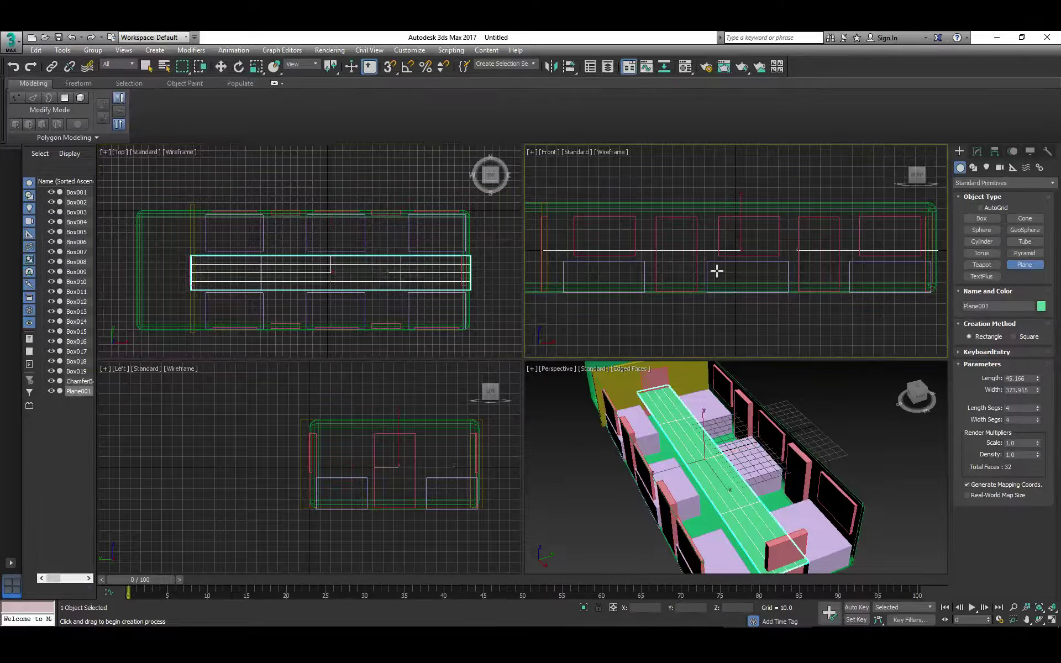
key(w)
drag(741, 216, 736, 258)
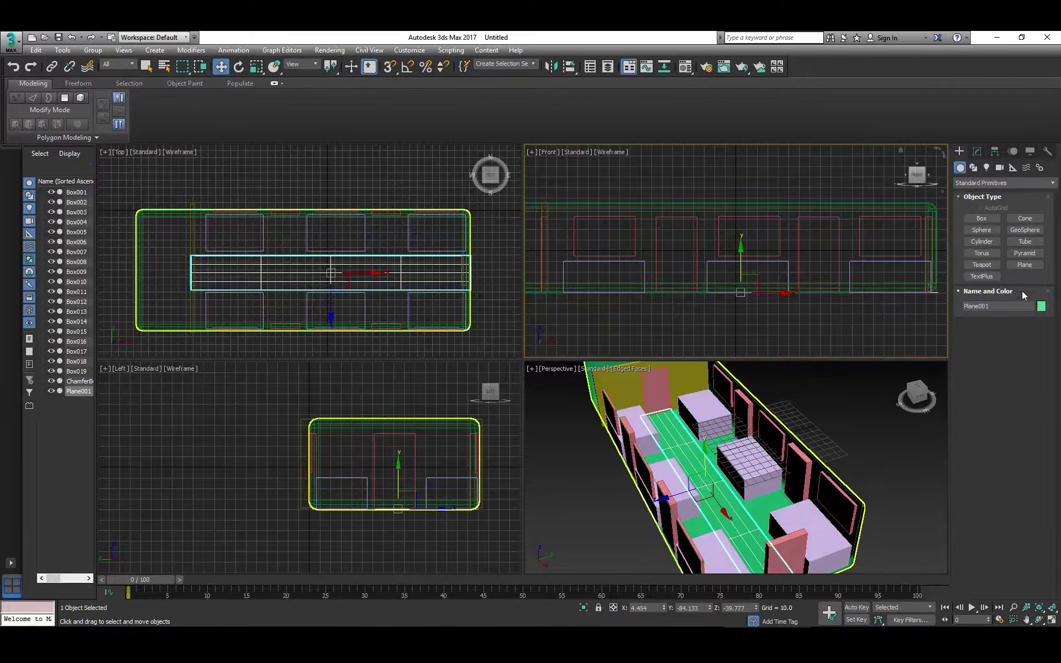
- Colour the aisle plane dark red and raise it about 1.8 units so it sits just above the floor
click(1040, 306)
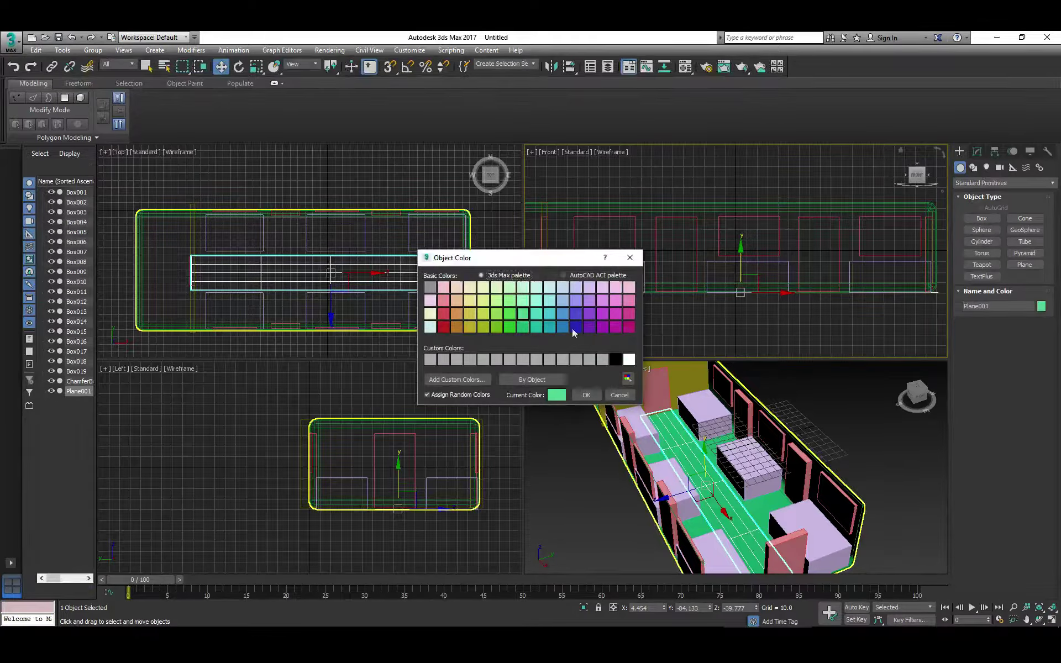
click(443, 326)
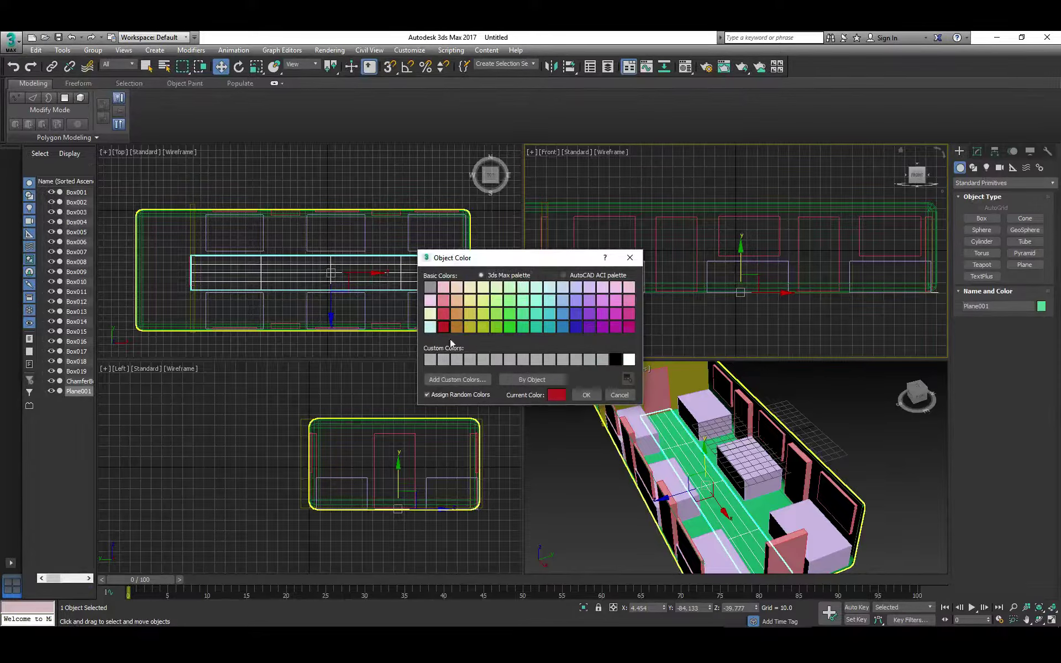
click(584, 394)
alt+middle_drag(582, 394, 702, 459)
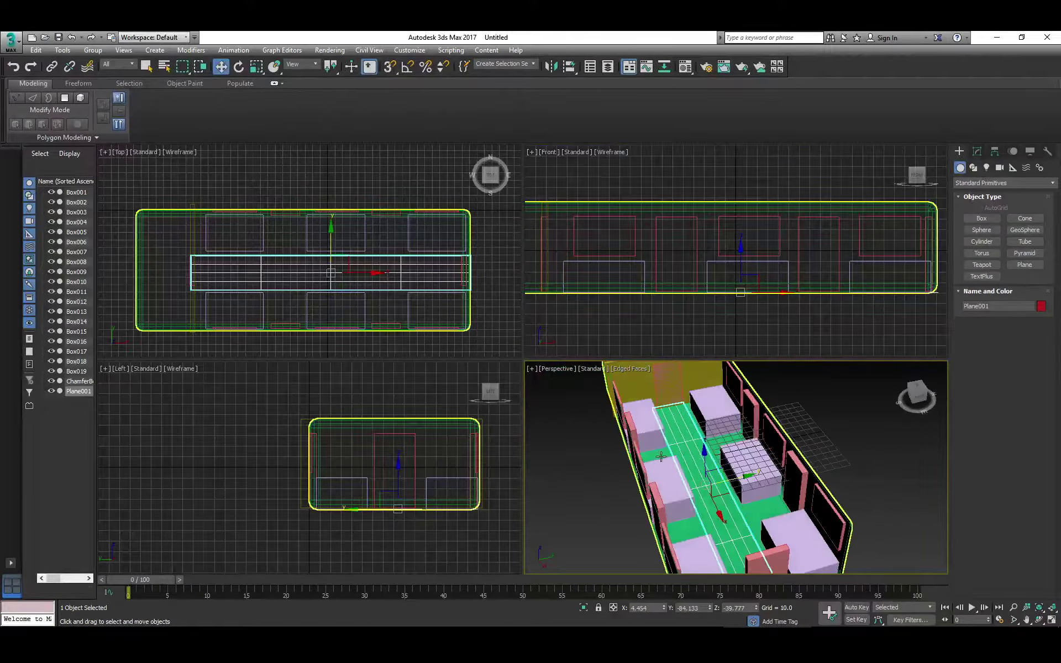
drag(702, 459, 703, 458)
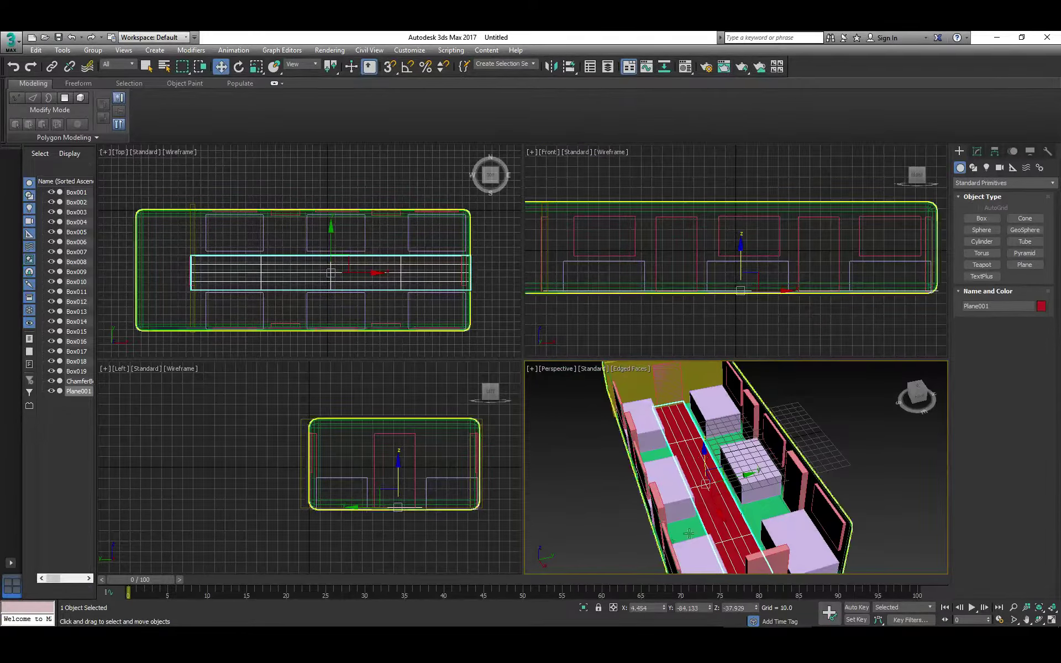
- Reduce the aisle plane's length and width segments to 1 each
mouse_move(659, 509)
alt+middle_down()
mouse_move(681, 490)
mouse_move(651, 488)
mouse_move(639, 512)
mouse_move(648, 515)
alt+middle_up()
click(977, 151)
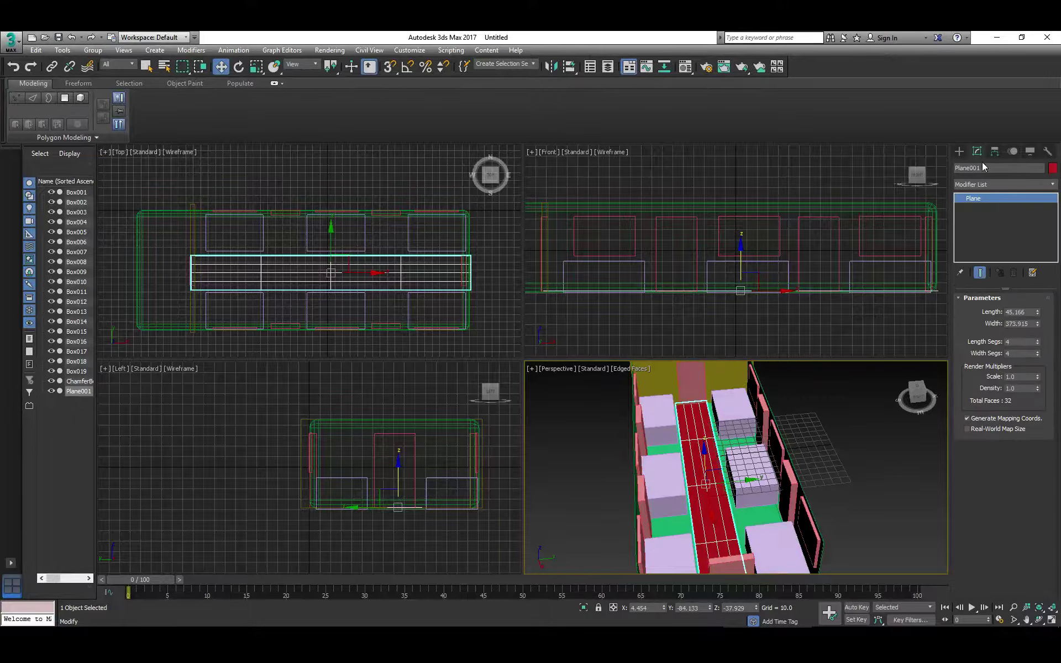
drag(1038, 345, 1041, 370)
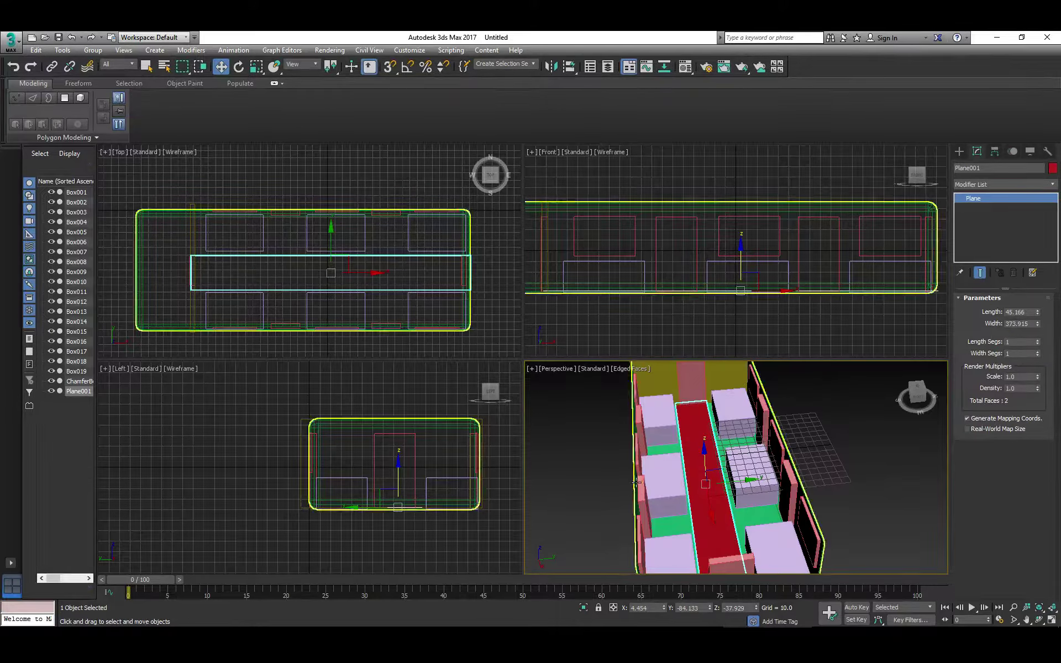
- Clone the back-row low box nearest the partition as an instance and place it outside the room at about Y -311
alt+middle_drag(785, 446, 651, 484)
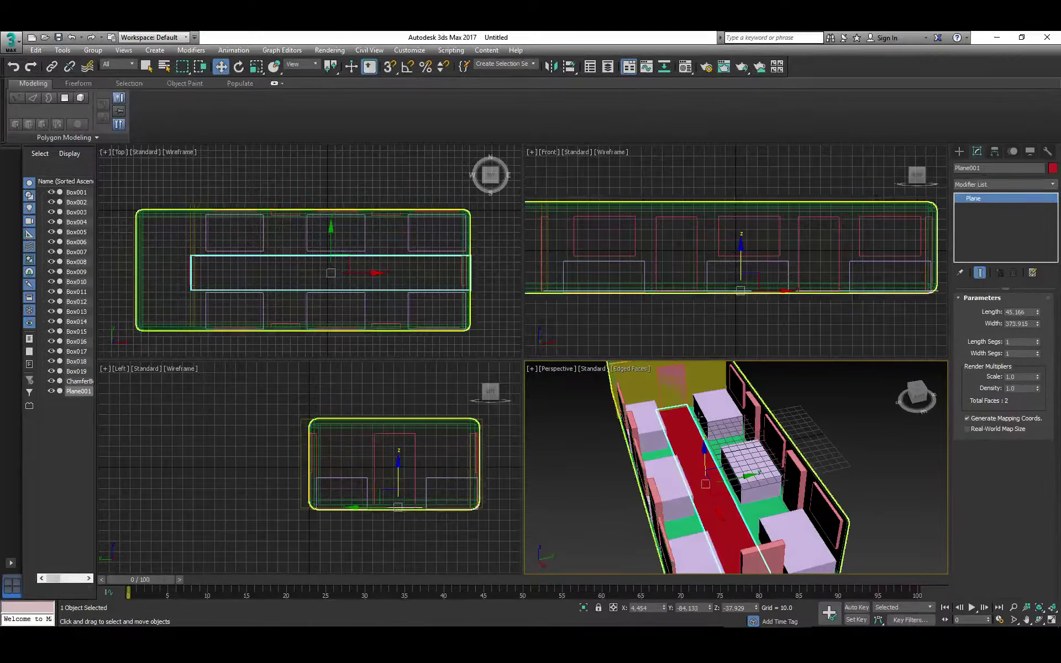
click(718, 412)
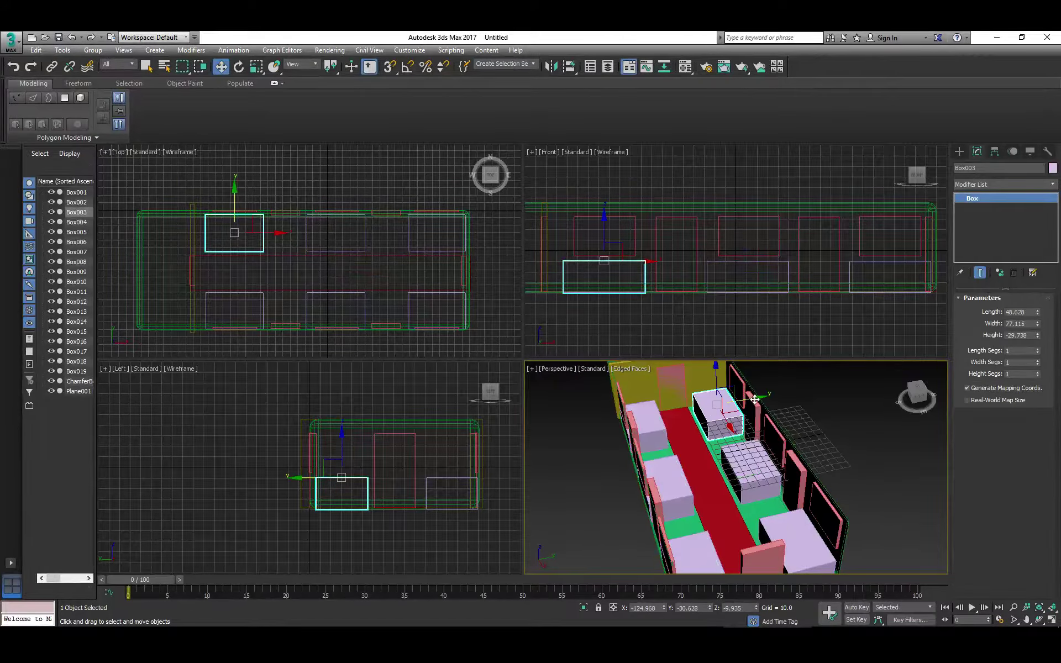
shift+drag(755, 399, 581, 427)
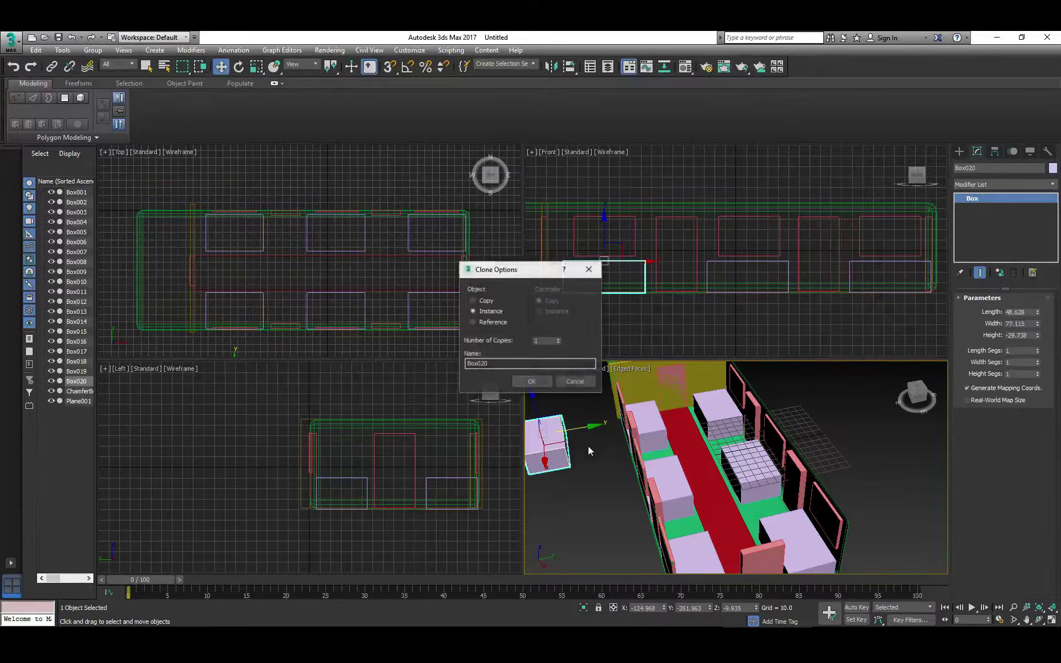
click(532, 382)
mouse_move(545, 499)
alt+middle_down()
mouse_move(574, 482)
mouse_move(744, 452)
mouse_move(723, 464)
alt+middle_up()
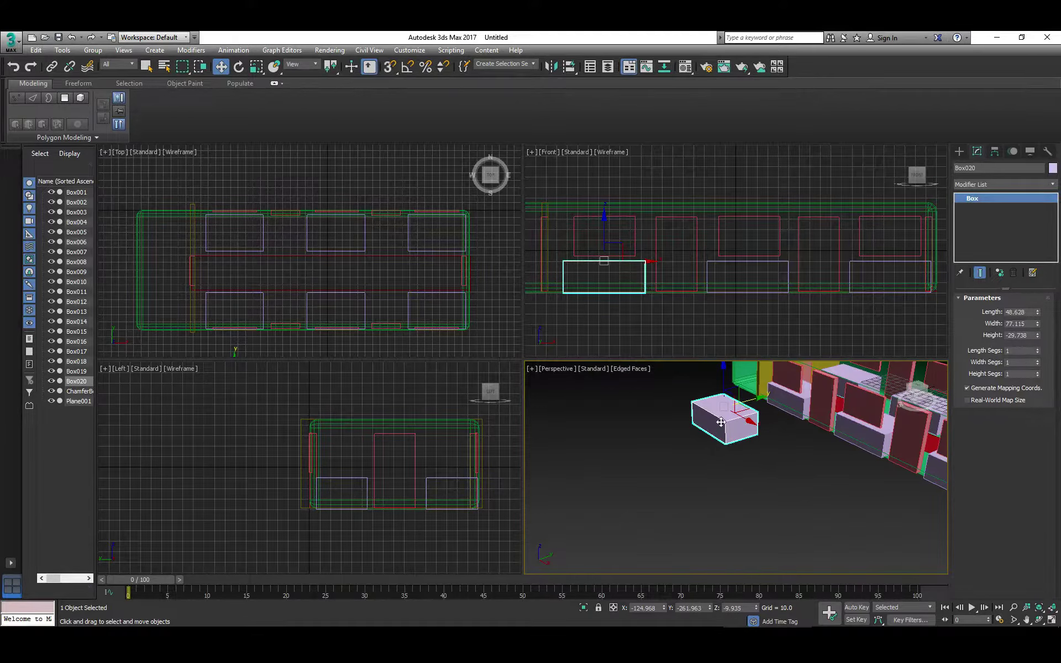
drag(754, 398, 721, 407)
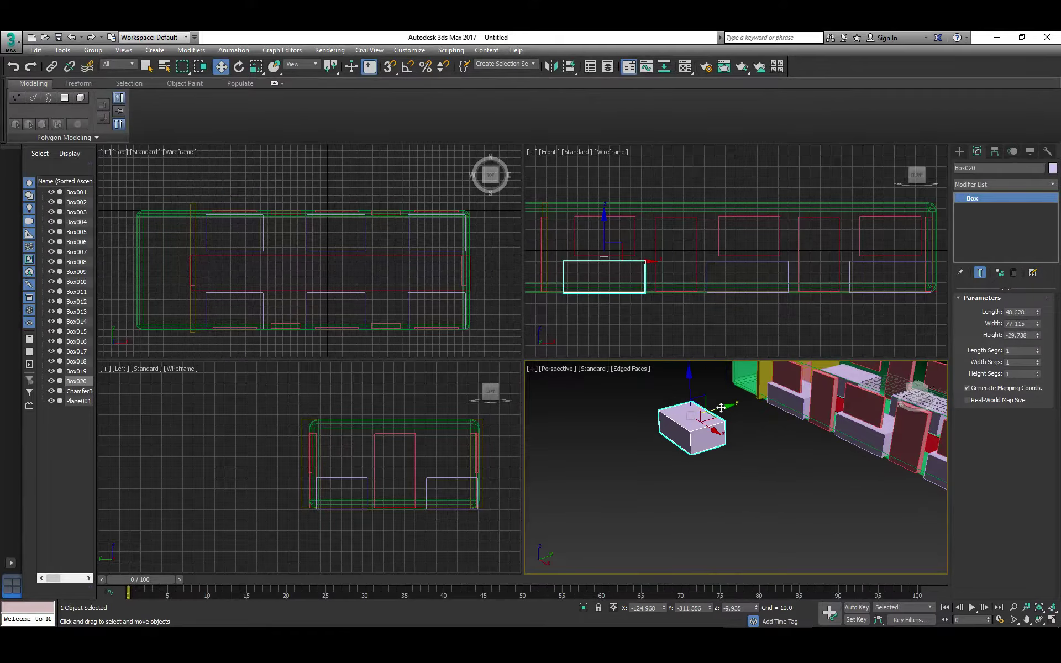